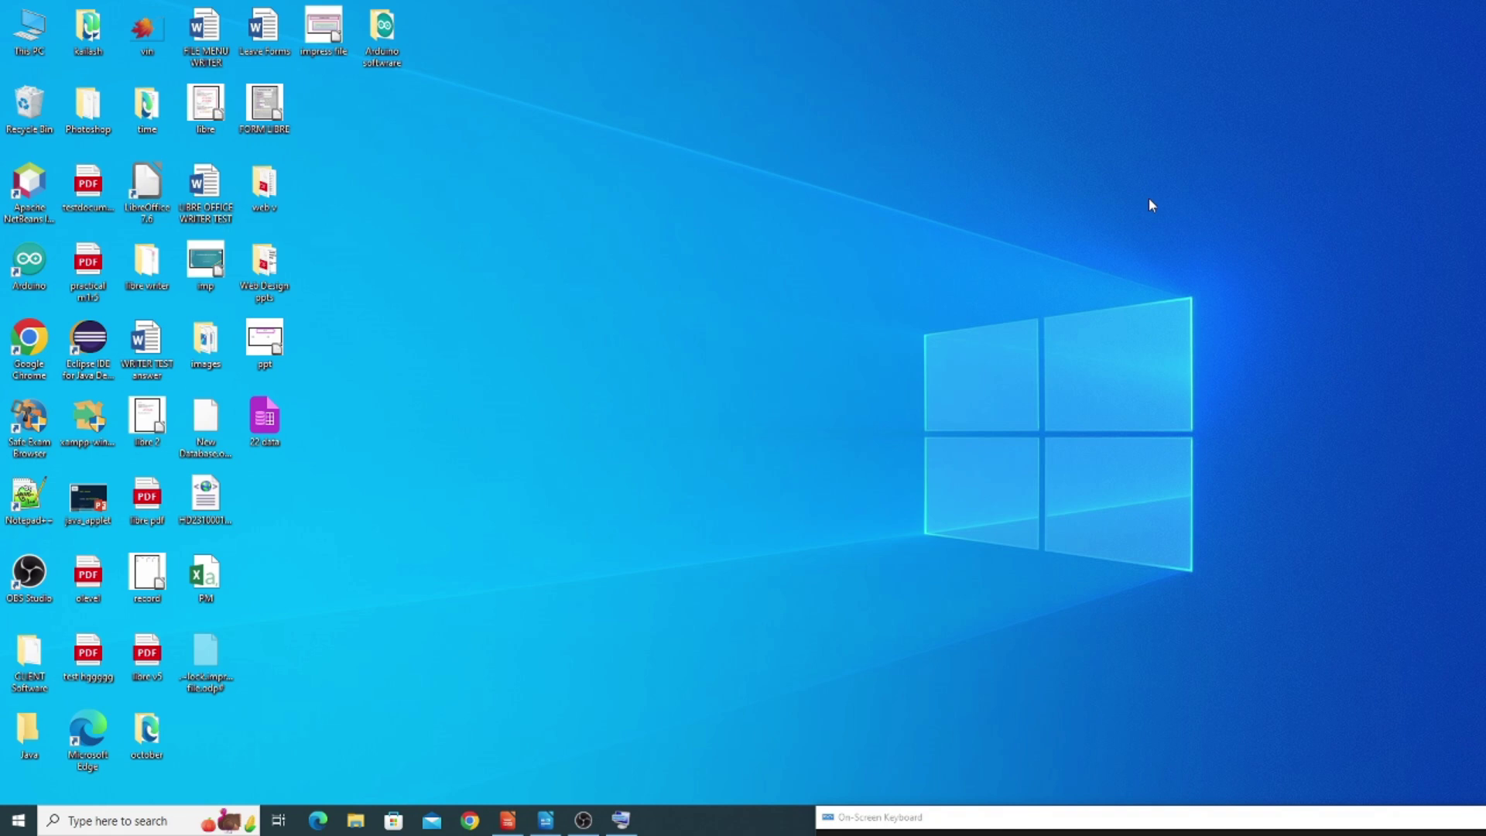
Step: Bring the class.odt document window back to the front from the taskbar
{"action": "left_click", "coordinate": [545, 820]}
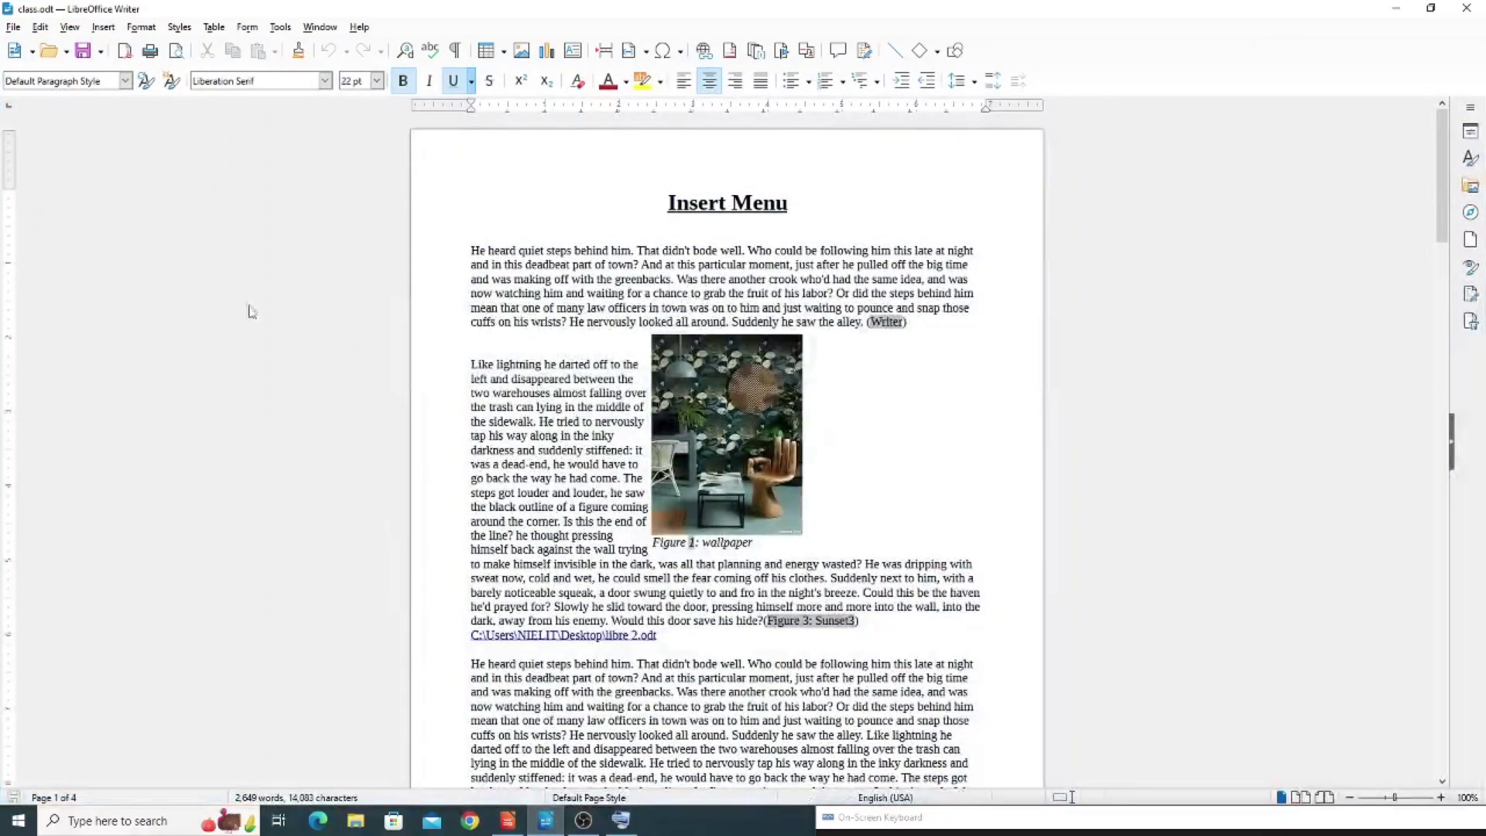
{"action": "left_click", "coordinate": [103, 28]}
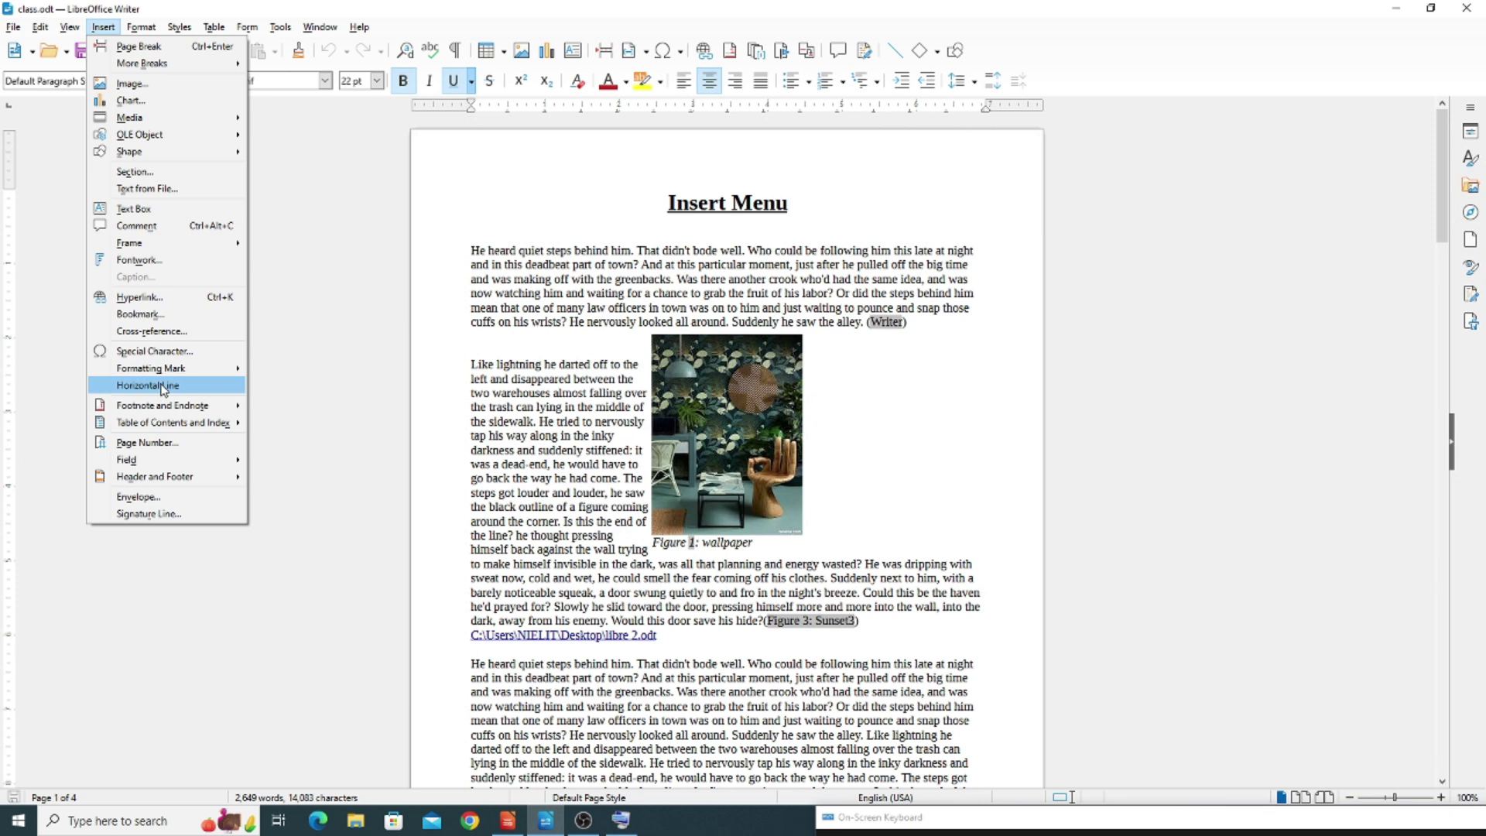
{"action": "mouse_move", "coordinate": [186, 412]}
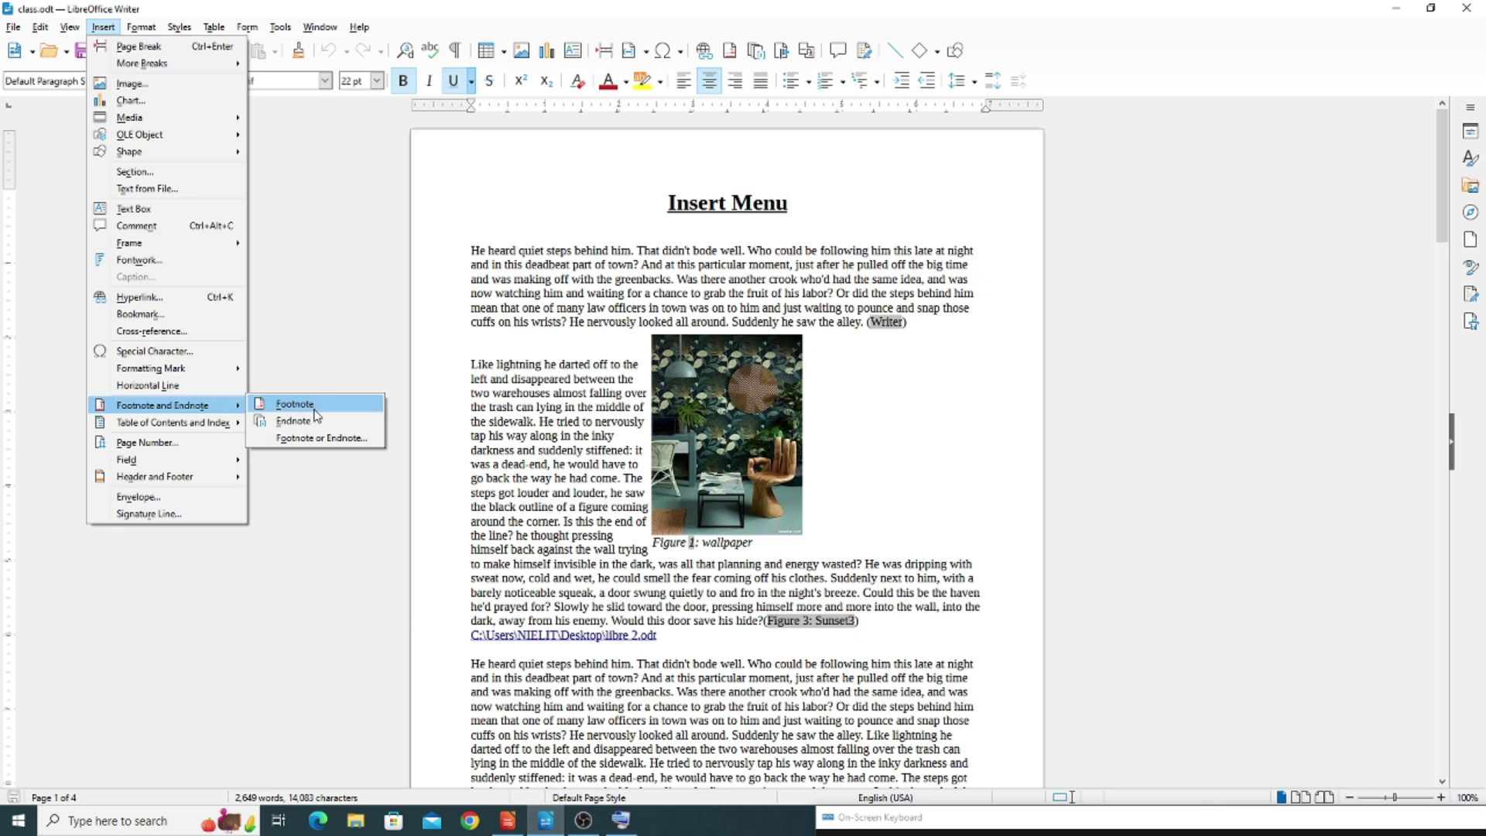
{"action": "left_click", "coordinate": [583, 358]}
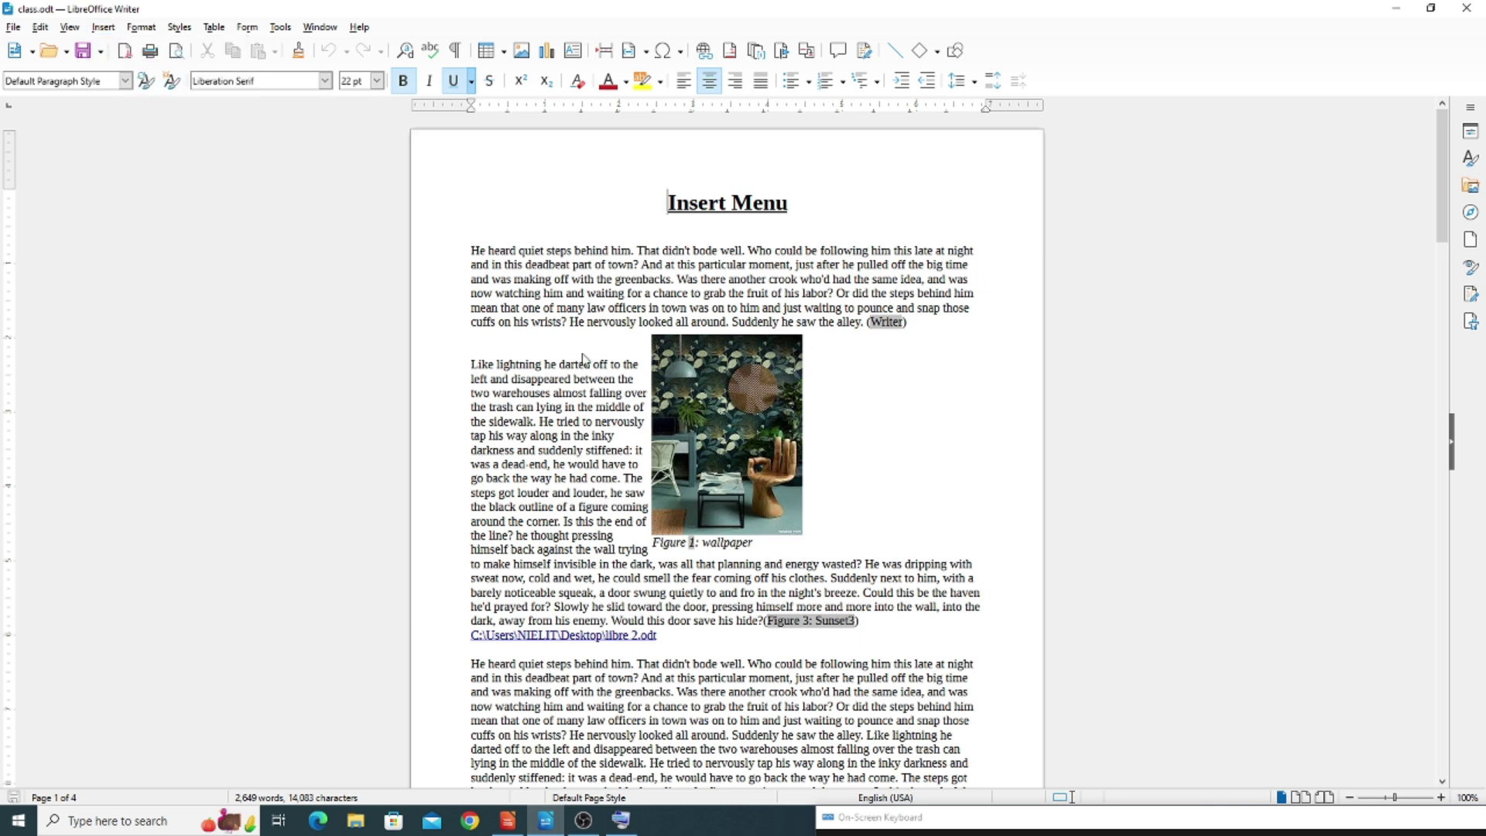
{"action": "double_click", "coordinate": [720, 251]}
Step: Select the end of 'bode well' in the first paragraph and bring up the Insert menu
{"action": "left_click_drag", "start_coordinate": [720, 251], "coordinate": [667, 251]}
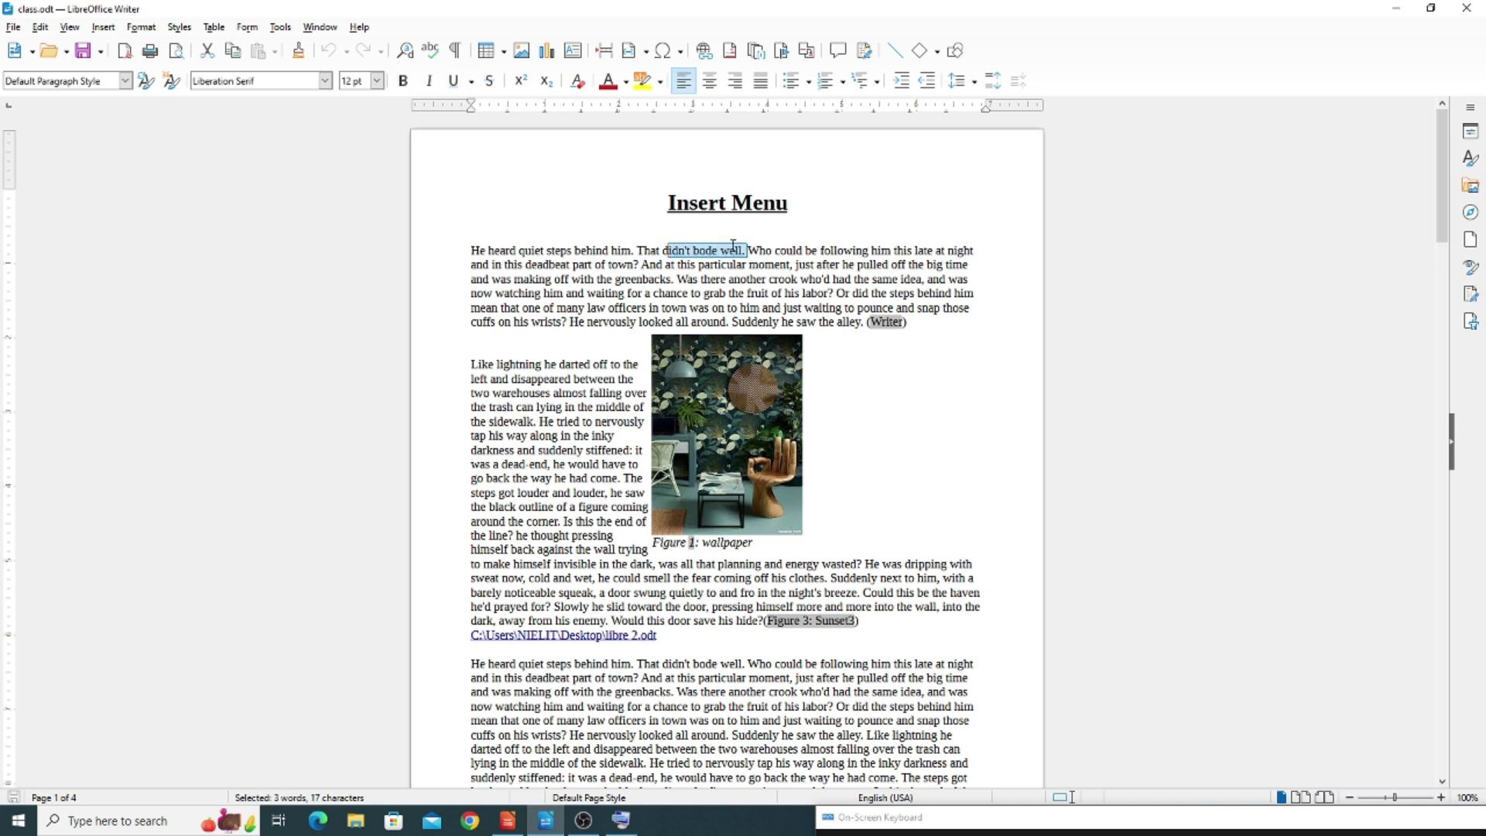
{"action": "left_click", "coordinate": [734, 279]}
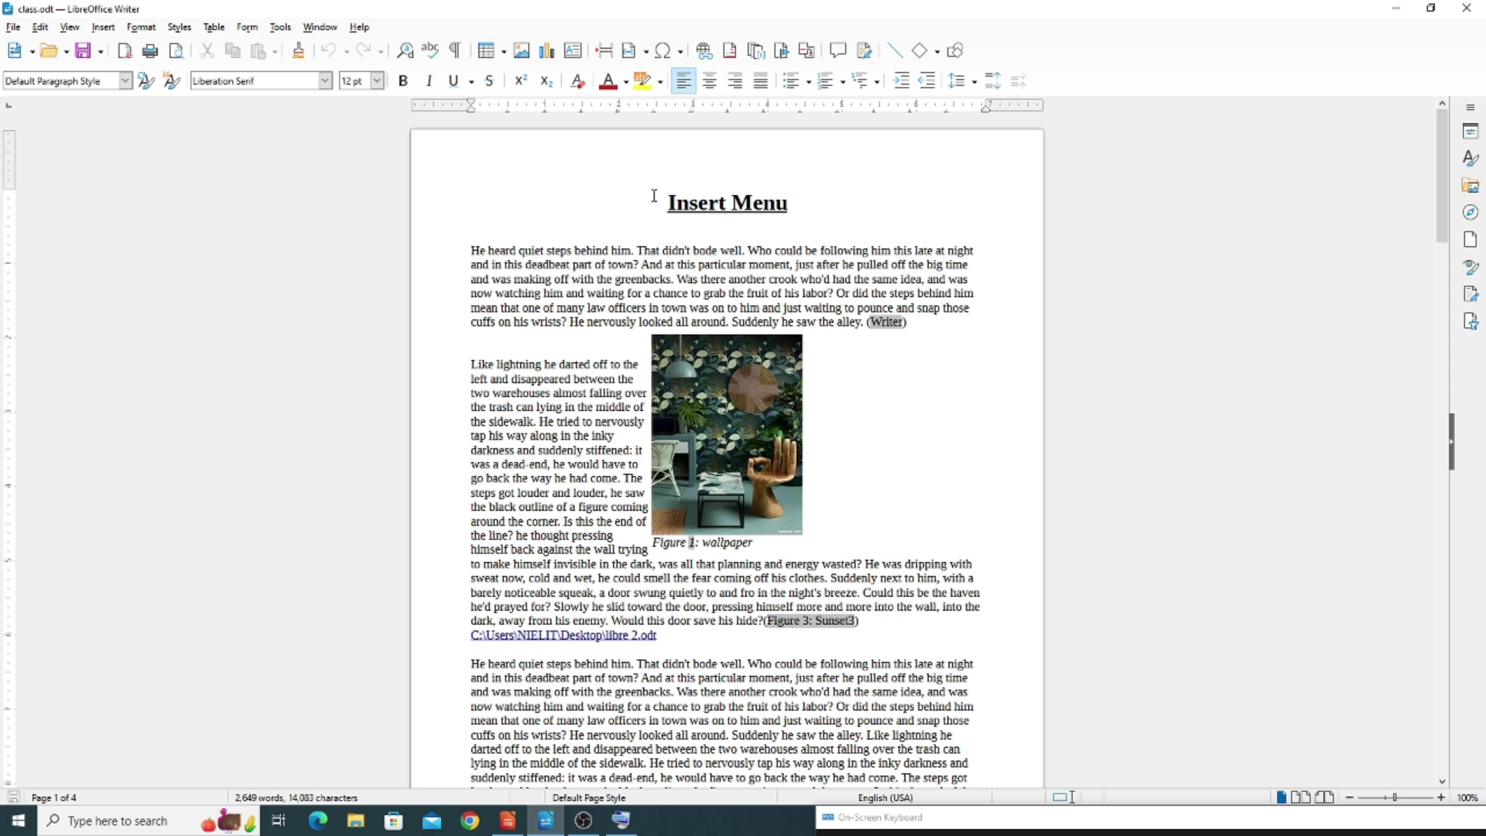
{"action": "scroll", "coordinate": [670, 152], "scroll_direction": "down", "scroll_amount": 3}
{"action": "scroll", "coordinate": [670, 152], "scroll_direction": "down", "scroll_amount": 6}
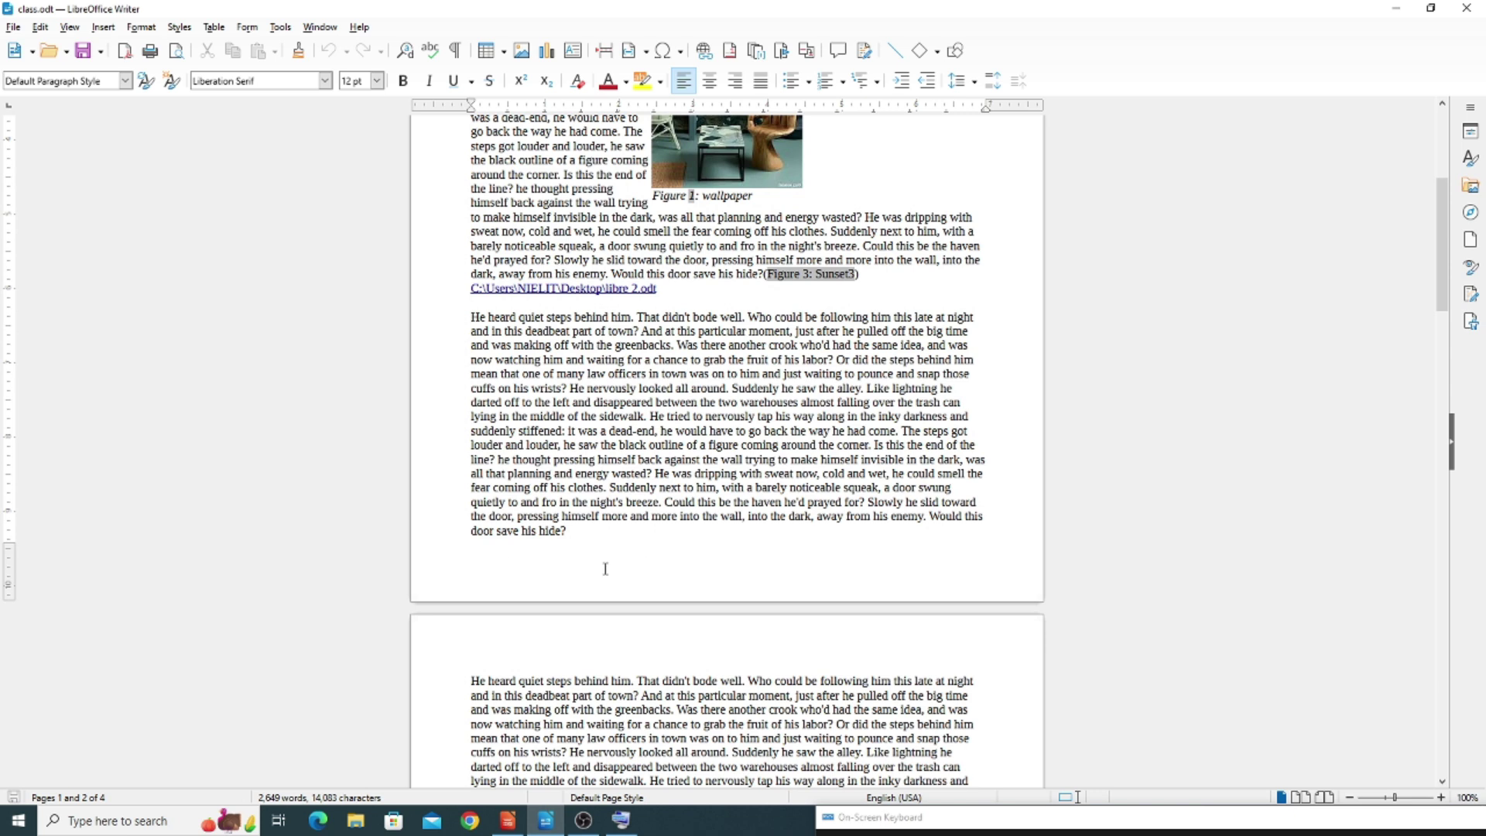
{"action": "scroll", "coordinate": [605, 569], "scroll_direction": "up", "scroll_amount": 9}
{"action": "left_click_drag", "start_coordinate": [748, 250], "coordinate": [697, 250]}
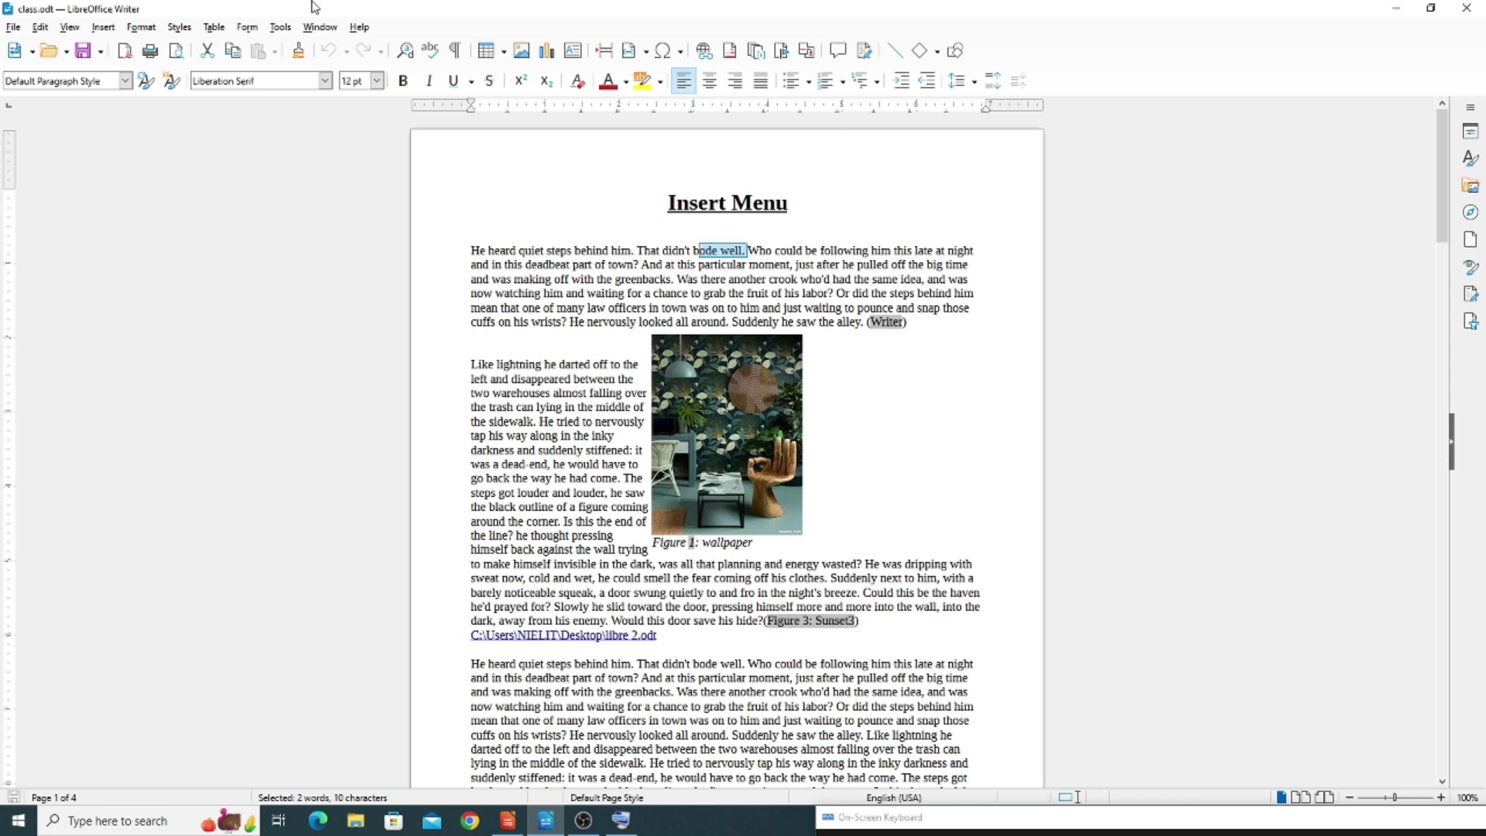
{"action": "left_click", "coordinate": [103, 27]}
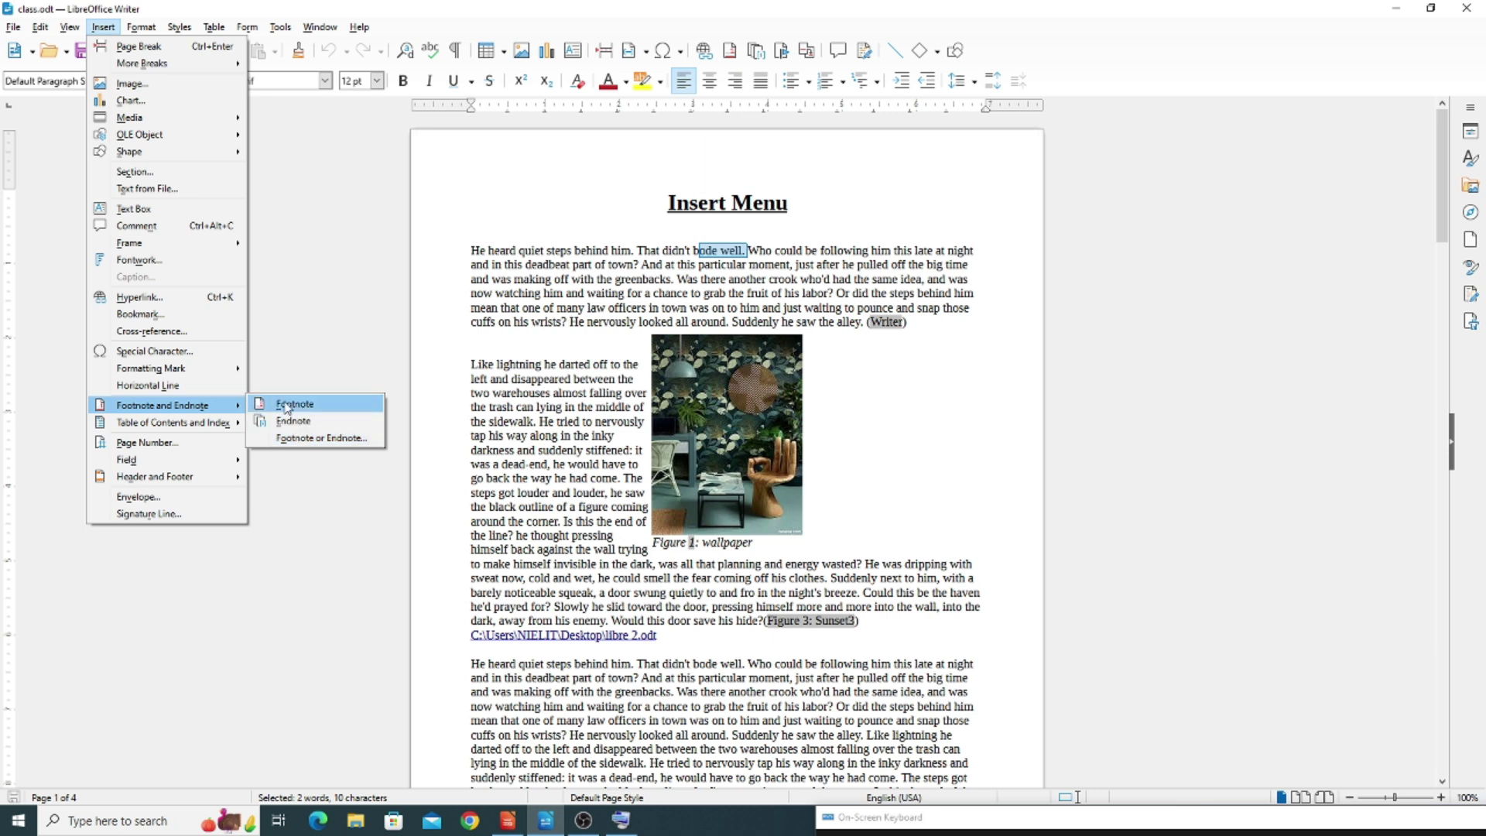
Step: Move 'behind' ahead of 'steps' and add footnote 1 after the word 'grab'
{"action": "left_click", "coordinate": [614, 252]}
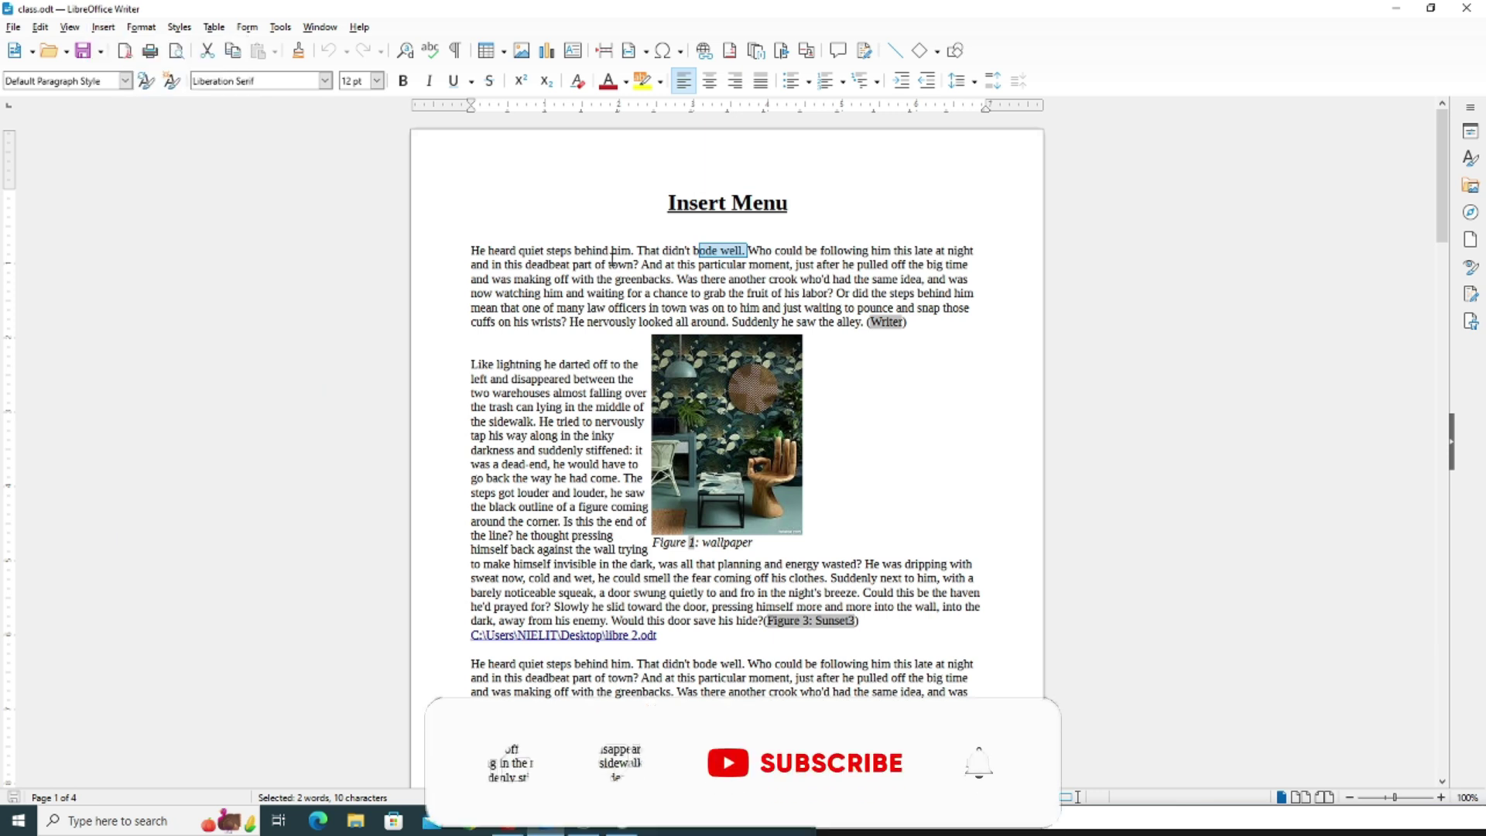
{"action": "left_click_drag", "start_coordinate": [614, 252], "coordinate": [544, 251]}
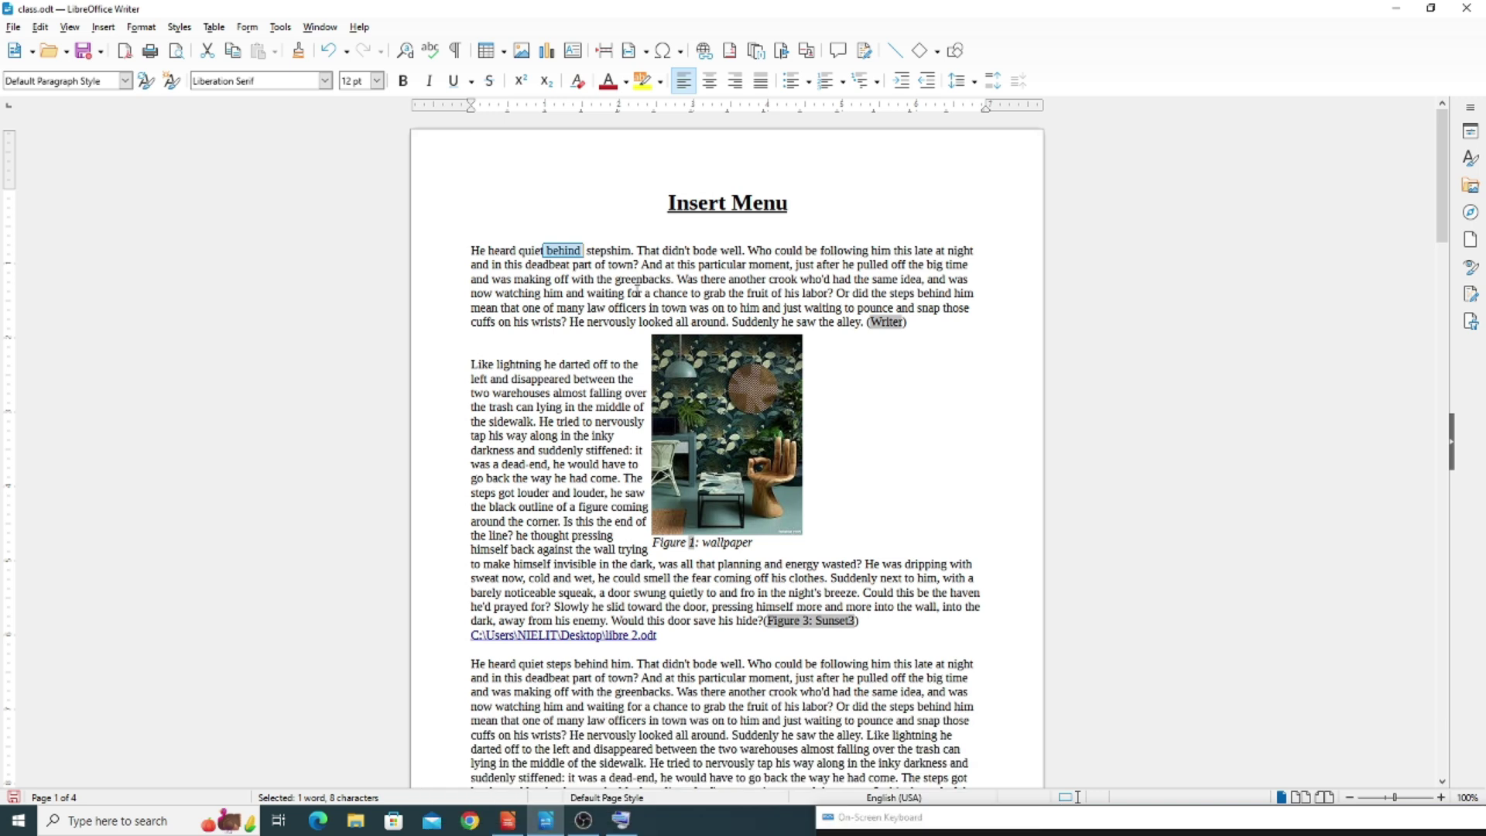
{"action": "double_click", "coordinate": [720, 293]}
{"action": "left_click", "coordinate": [103, 26]}
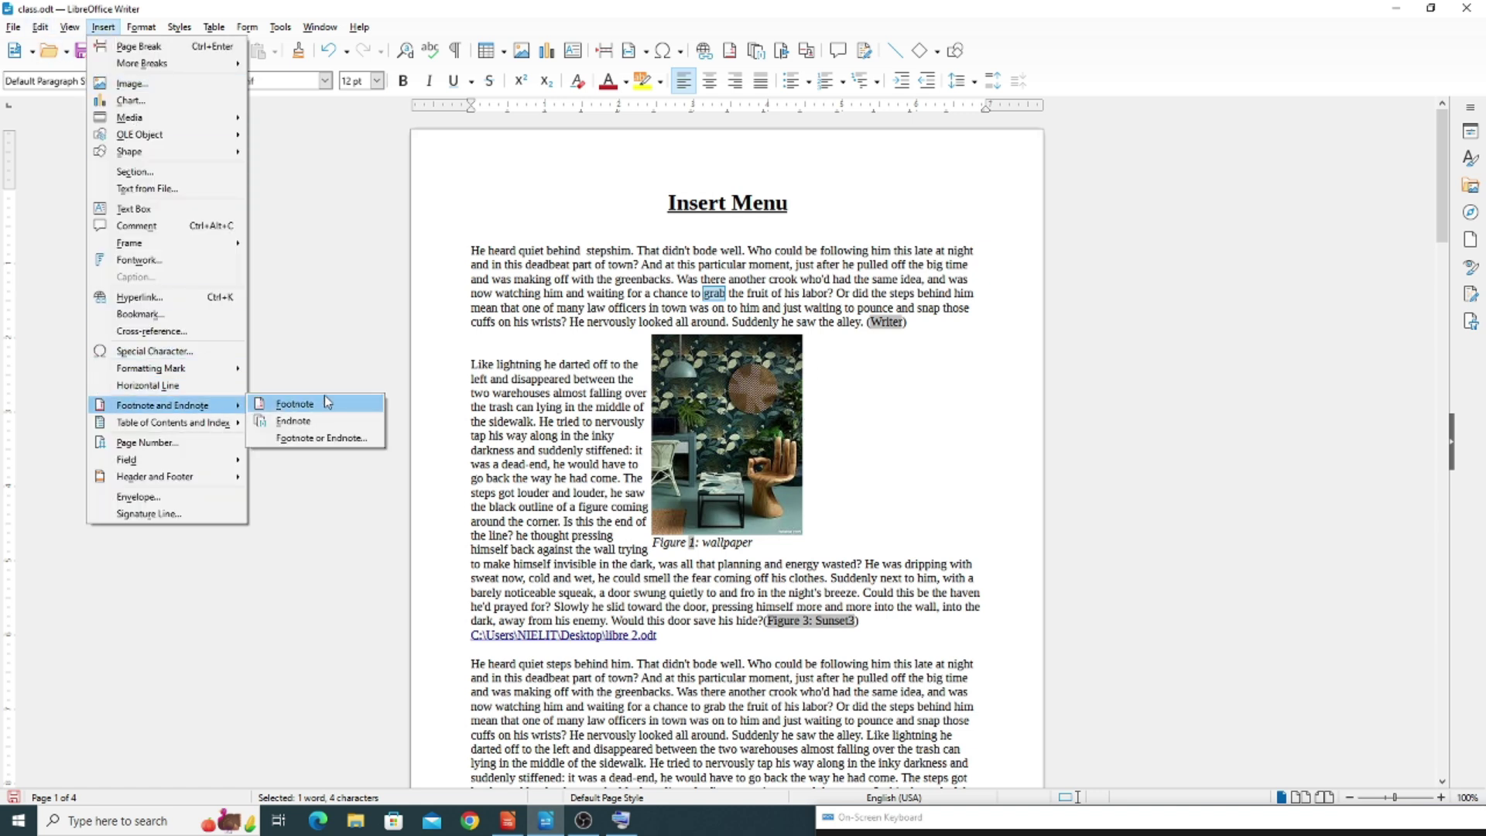
{"action": "left_click", "coordinate": [323, 401]}
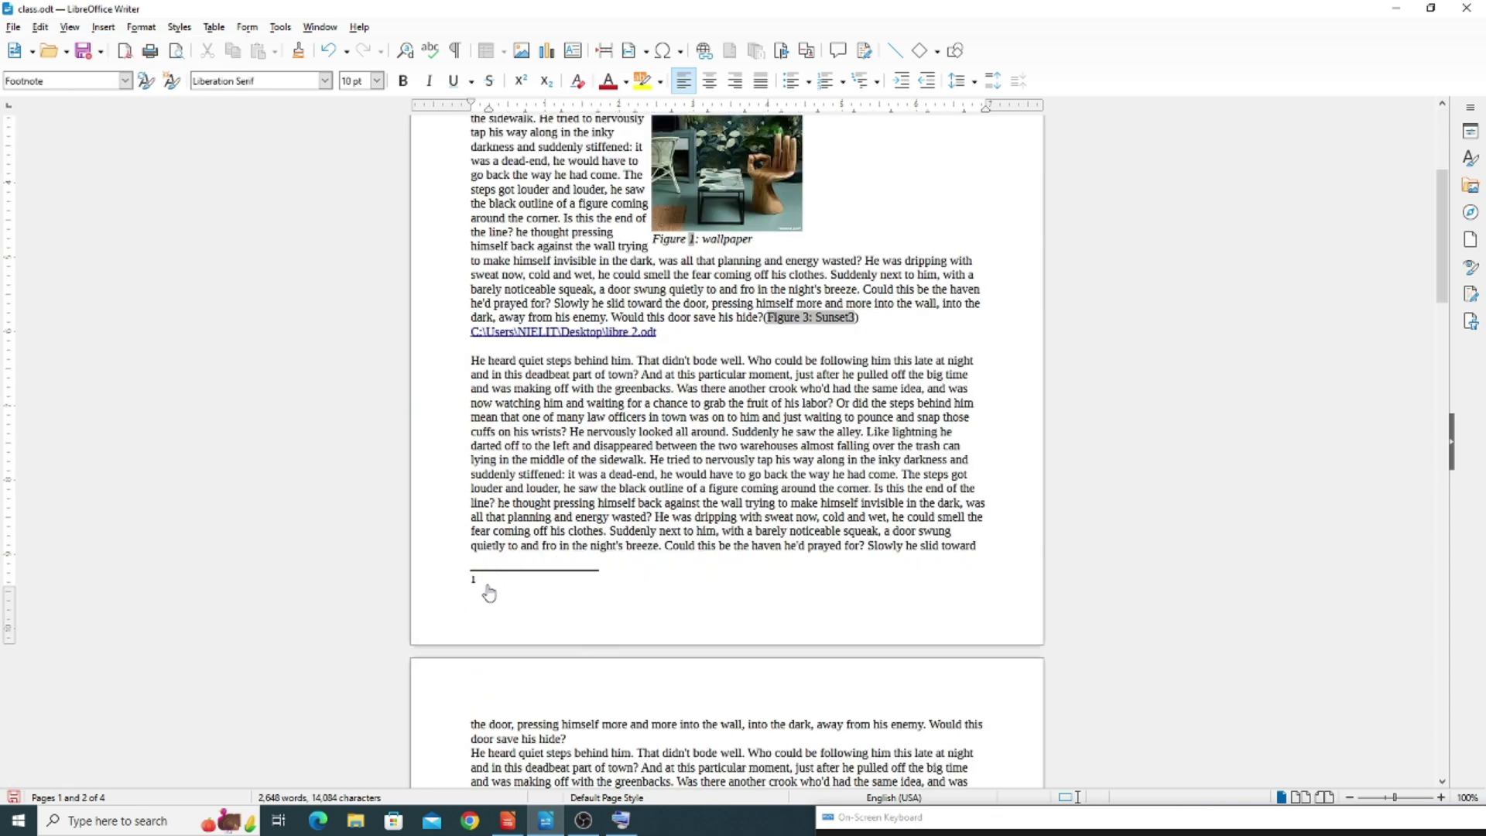
Step: Enter 'ABCDE FHDJ DJFUE DFJYHE' as footnote 1's text, then place the cursor after 'Suddenly'
{"action": "type", "text": "ABCDE FHDJ DJFUE DFJYHE"}
{"action": "scroll", "coordinate": [487, 588], "scroll_direction": "up", "scroll_amount": 2}
{"action": "scroll", "coordinate": [487, 588], "scroll_direction": "up", "scroll_amount": 6}
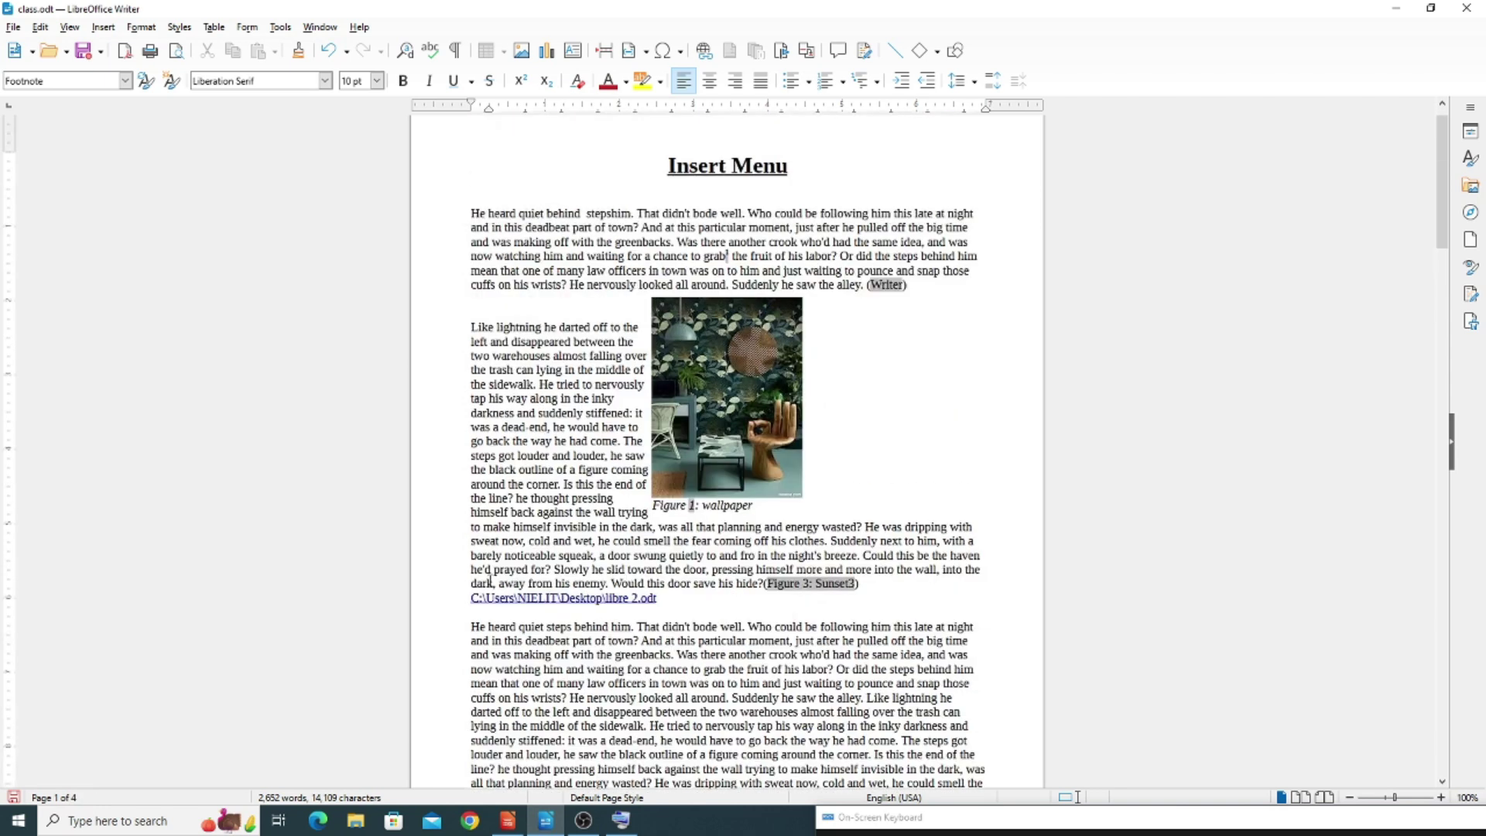
{"action": "left_click", "coordinate": [726, 295]}
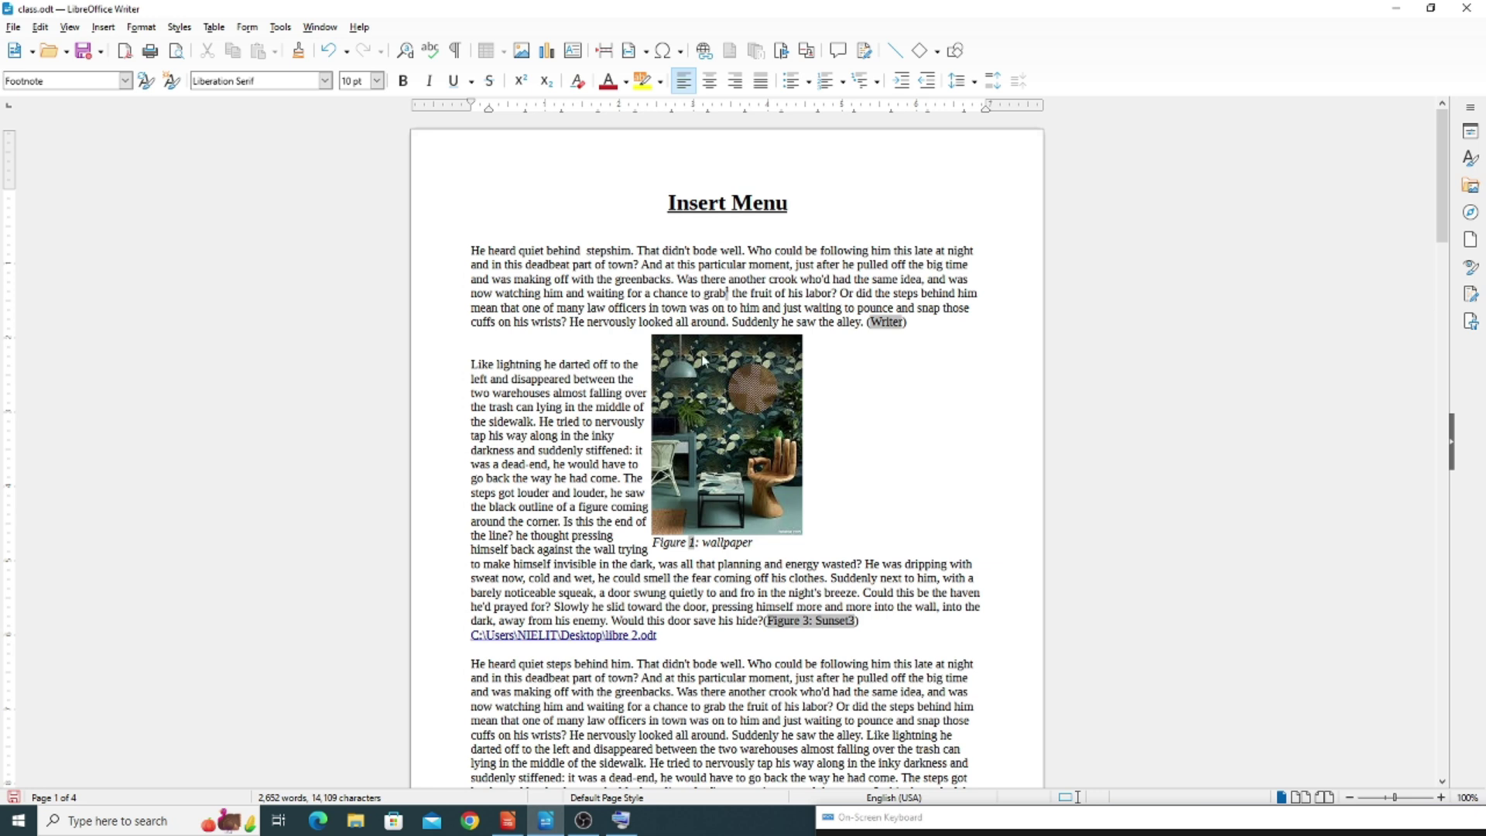
{"action": "scroll", "coordinate": [727, 362], "scroll_direction": "down", "scroll_amount": 9}
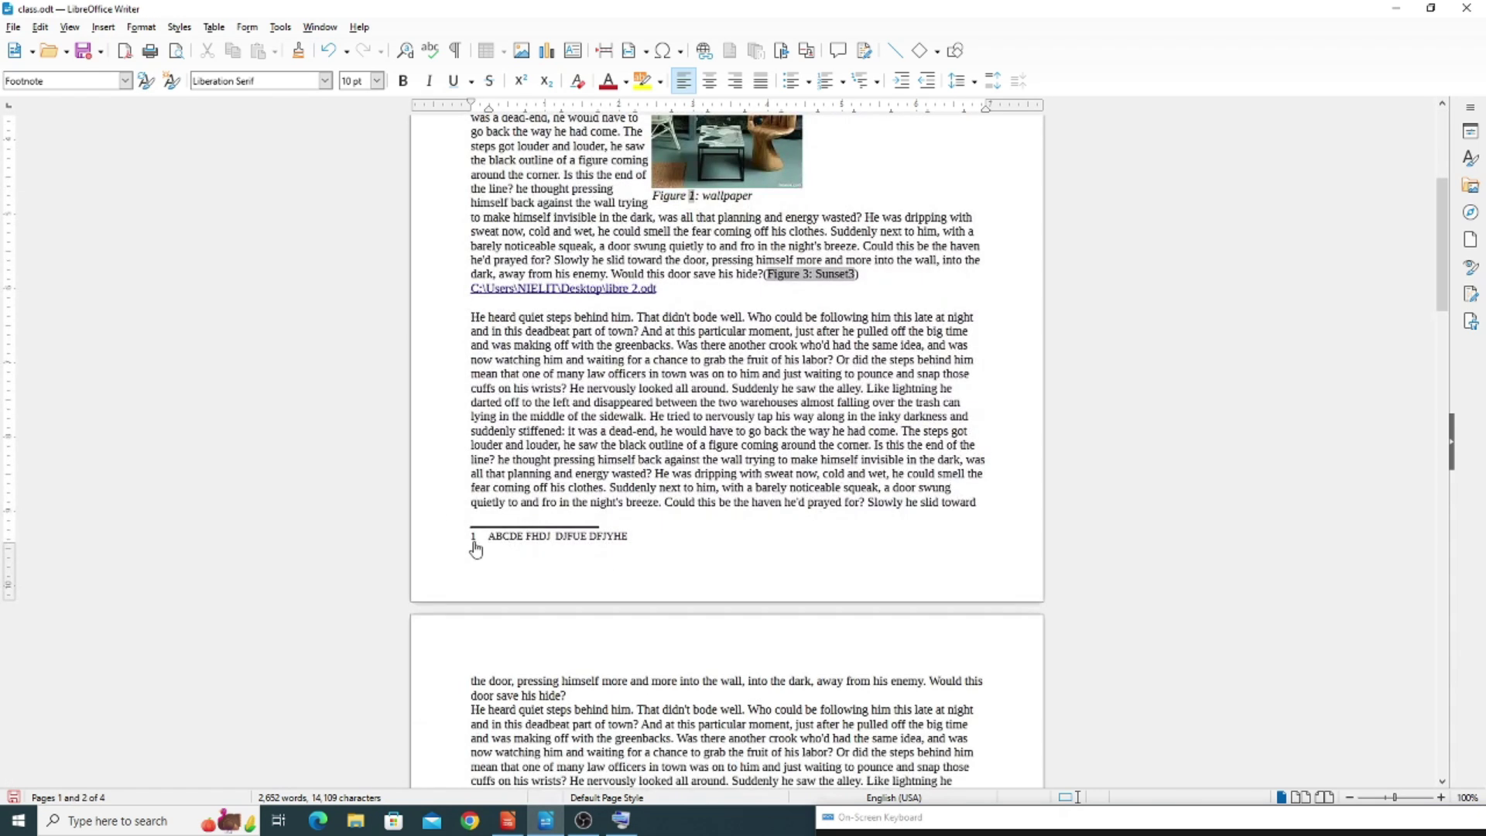
{"action": "scroll", "coordinate": [511, 515], "scroll_direction": "up", "scroll_amount": 9}
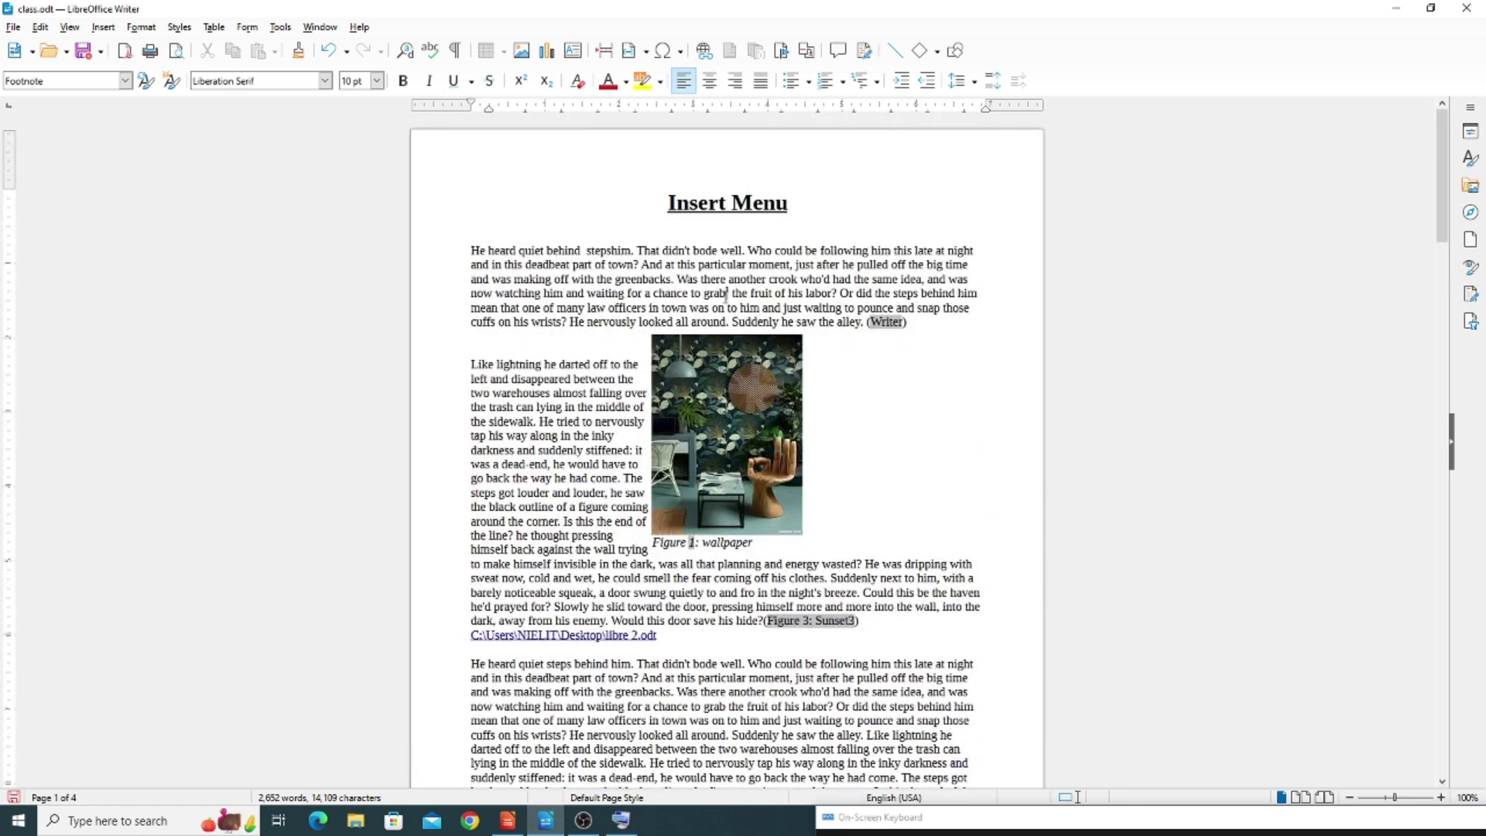
{"action": "left_click", "coordinate": [778, 321]}
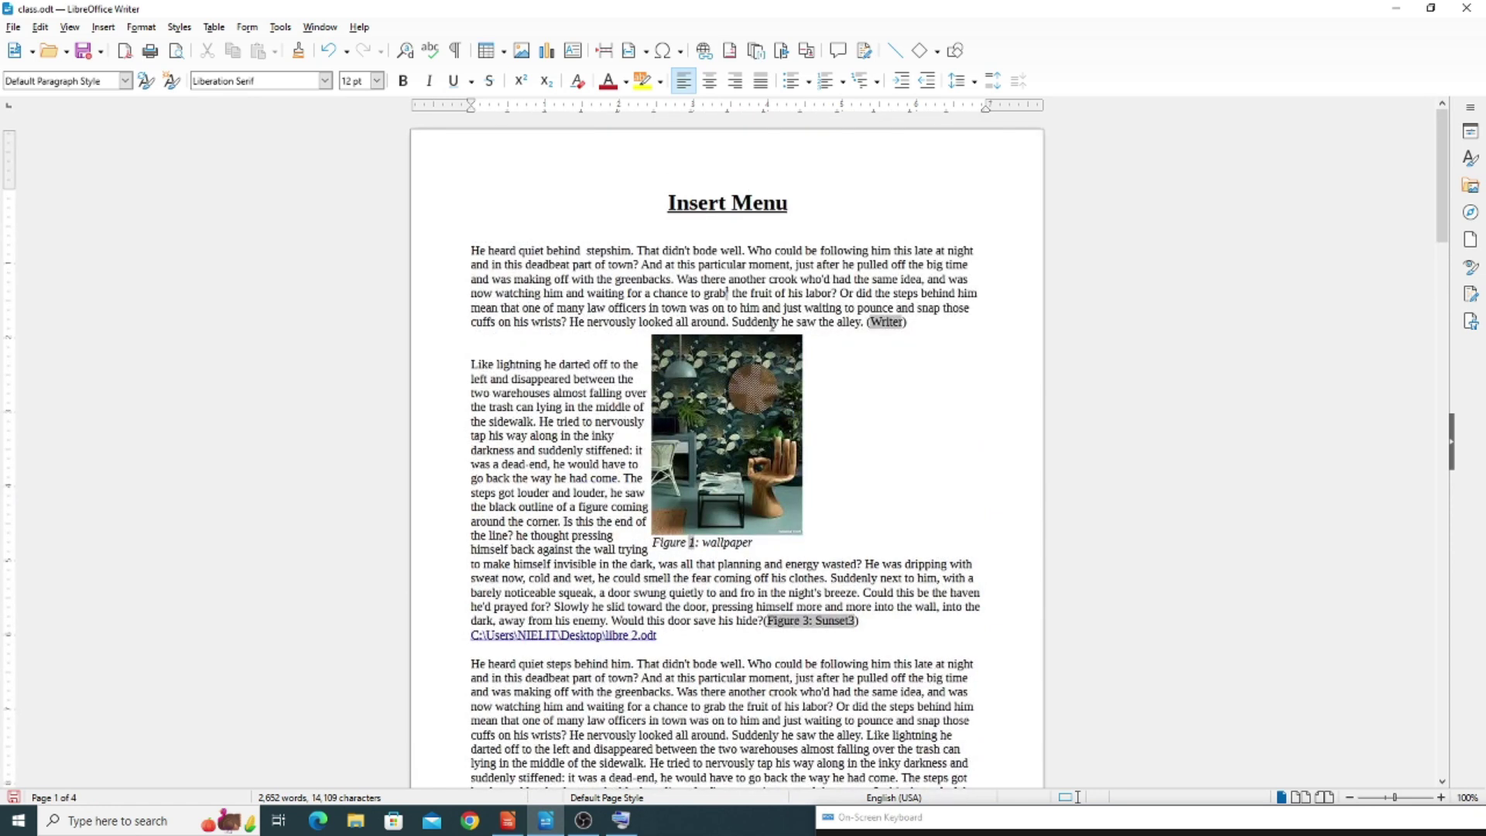
Step: Insert a footnote after 'Suddenly' reading 'XYZ HYT DYYFGB'
{"action": "left_click", "coordinate": [103, 27]}
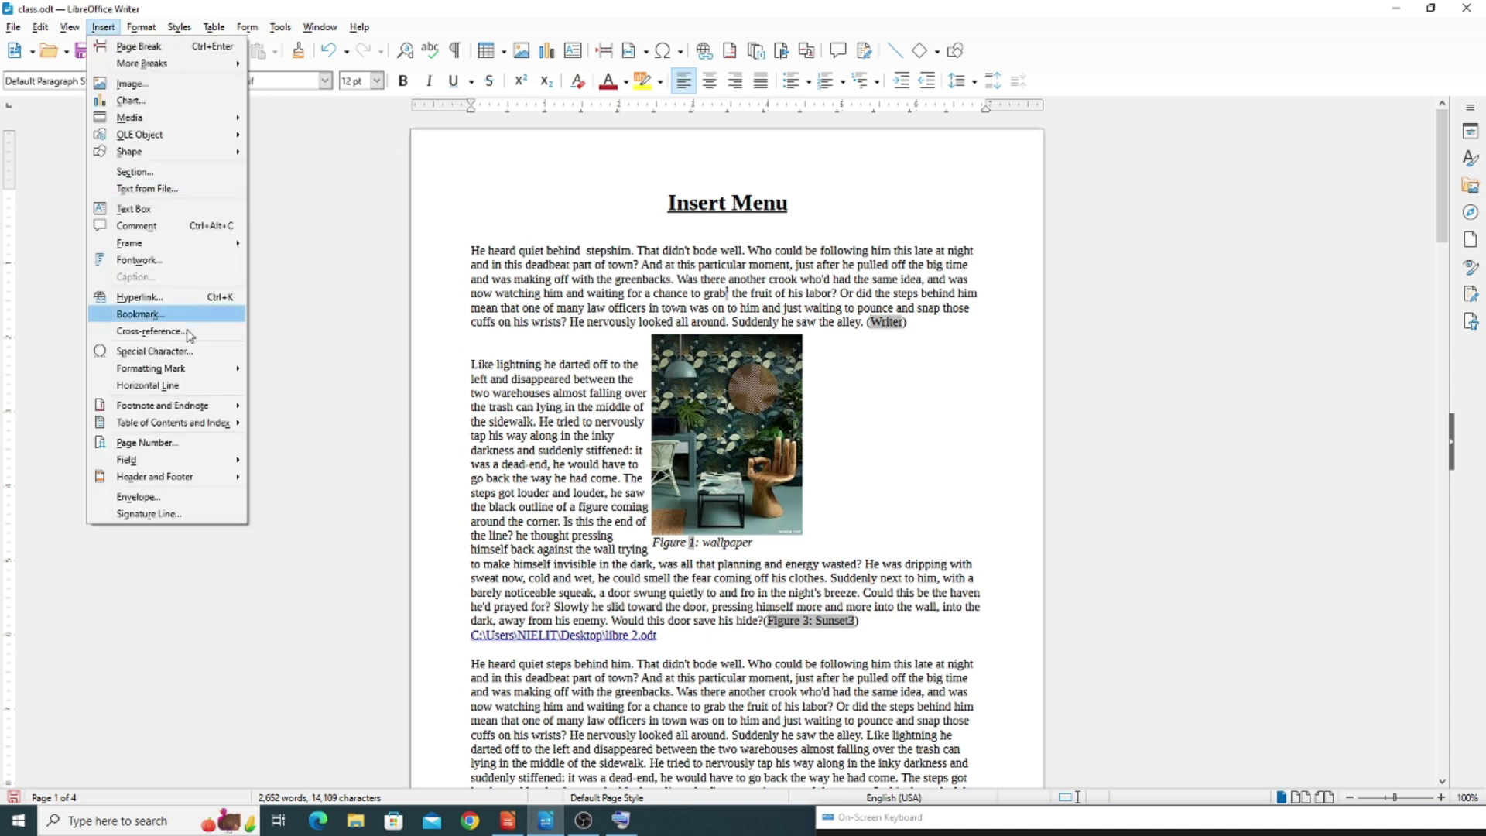
{"action": "mouse_move", "coordinate": [177, 404]}
{"action": "left_click", "coordinate": [318, 404]}
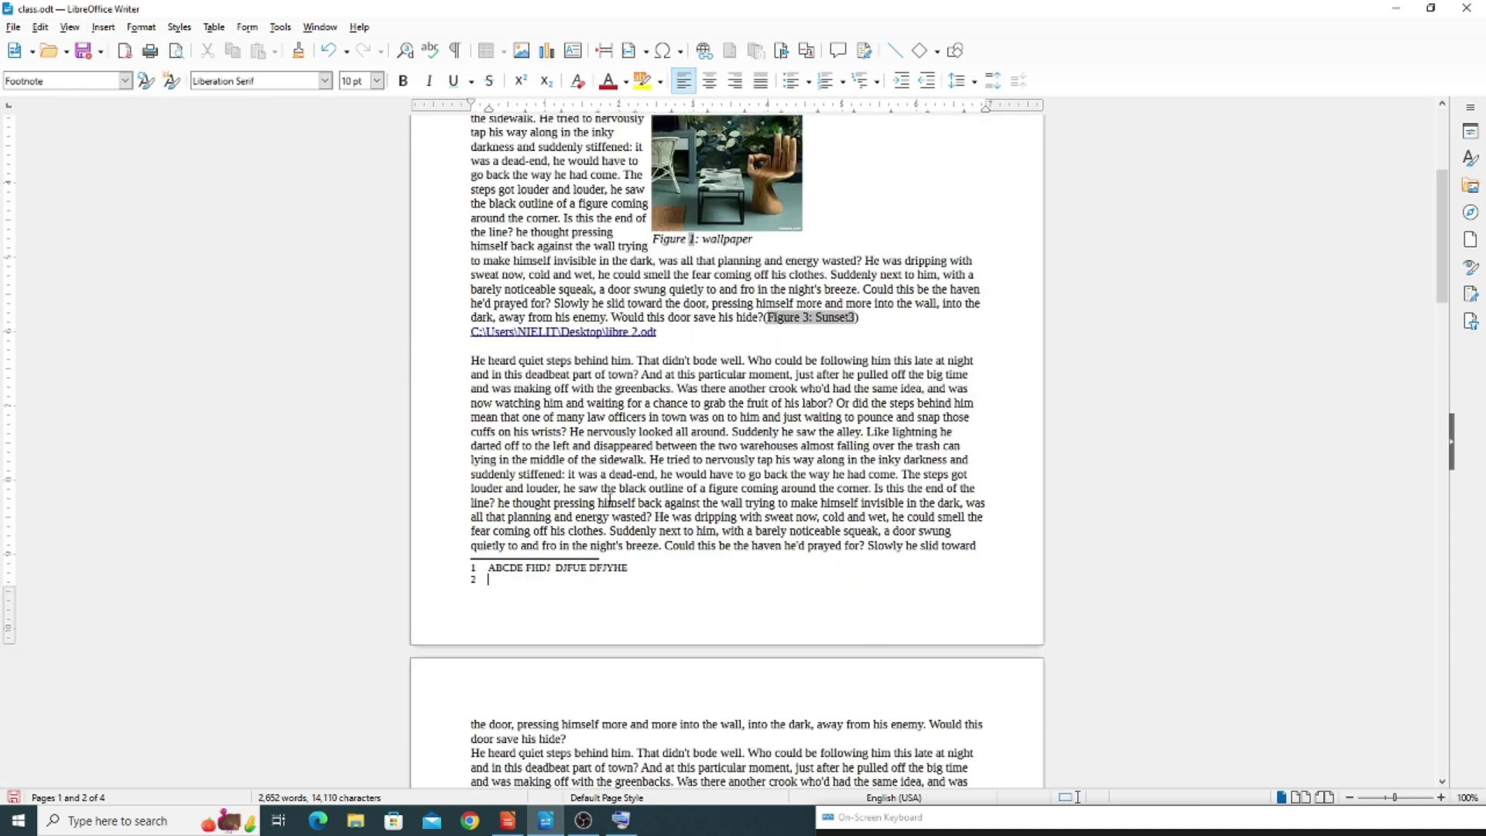
{"action": "type", "text": "XYZ HYT DYYFGB"}
{"action": "scroll", "coordinate": [570, 531], "scroll_direction": "up", "scroll_amount": 5}
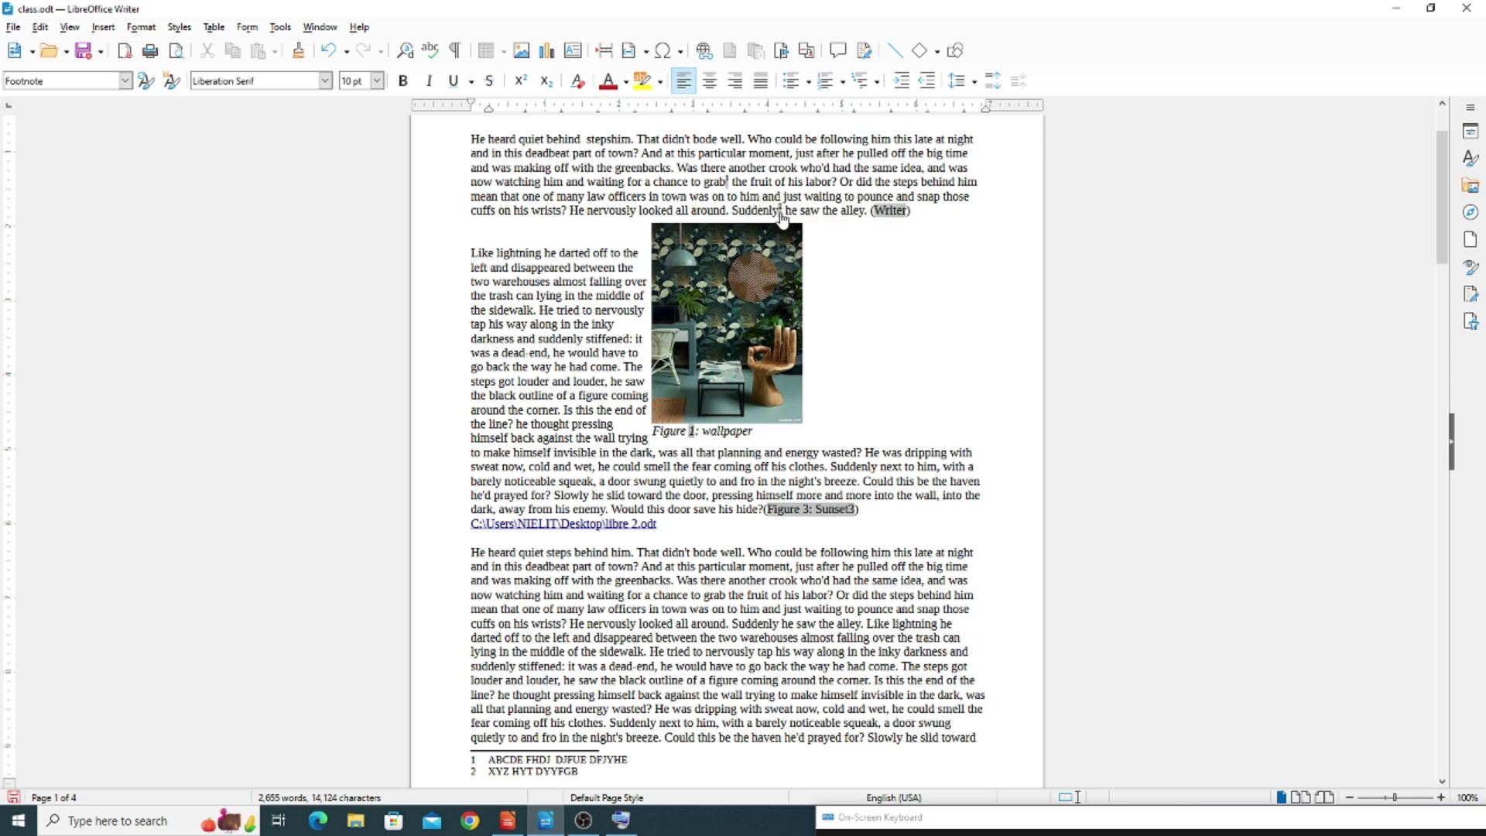
Step: Delete the footnote marker after 'grab' so 'XYZ HYT DYYFGB' becomes footnote 1
{"action": "mouse_move", "coordinate": [782, 219]}
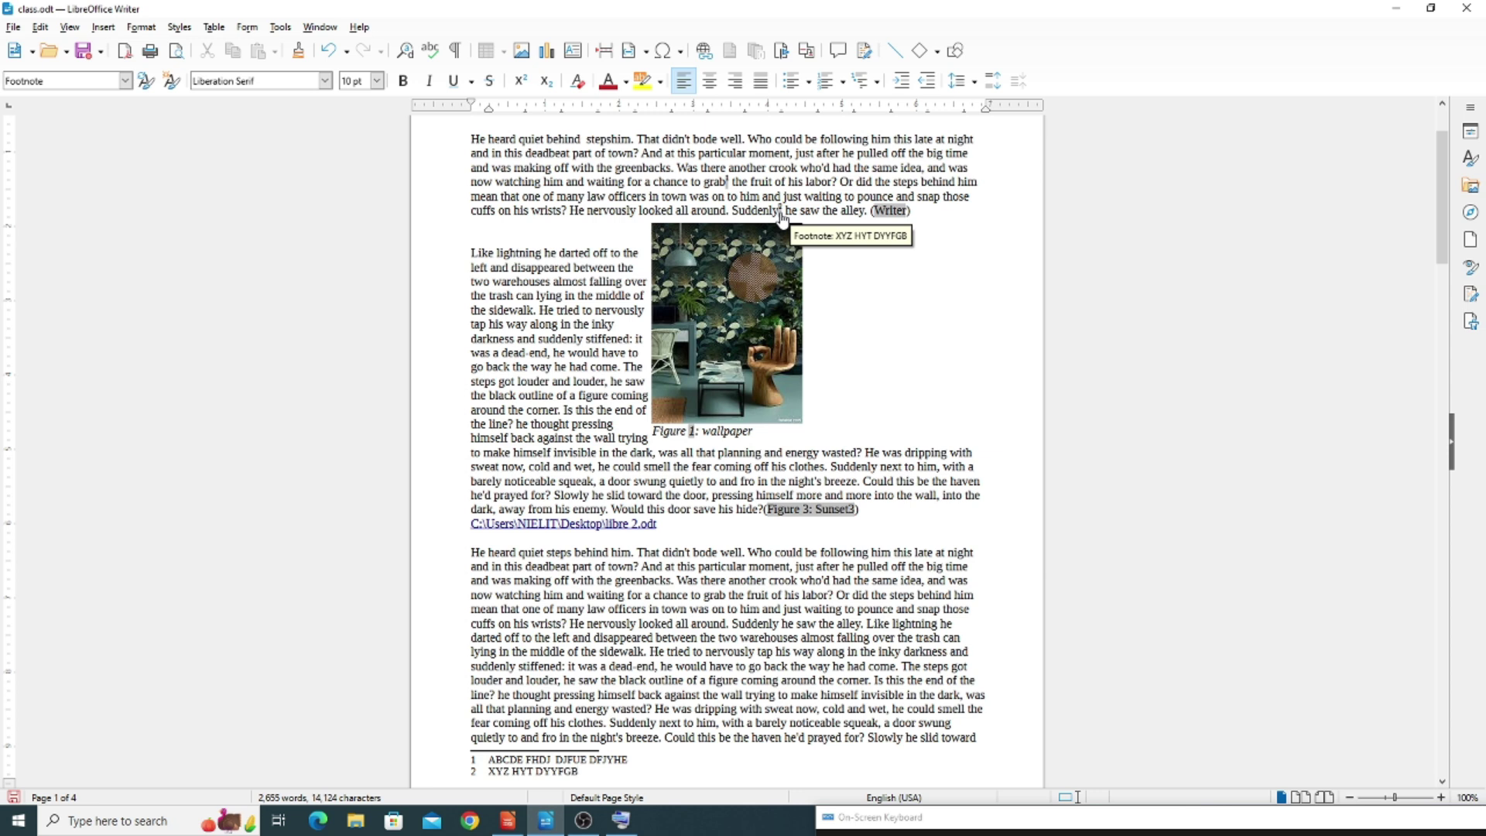
{"action": "key", "text": "Home"}
{"action": "left_click", "coordinate": [728, 181]}
{"action": "key", "text": "shift+Left"}
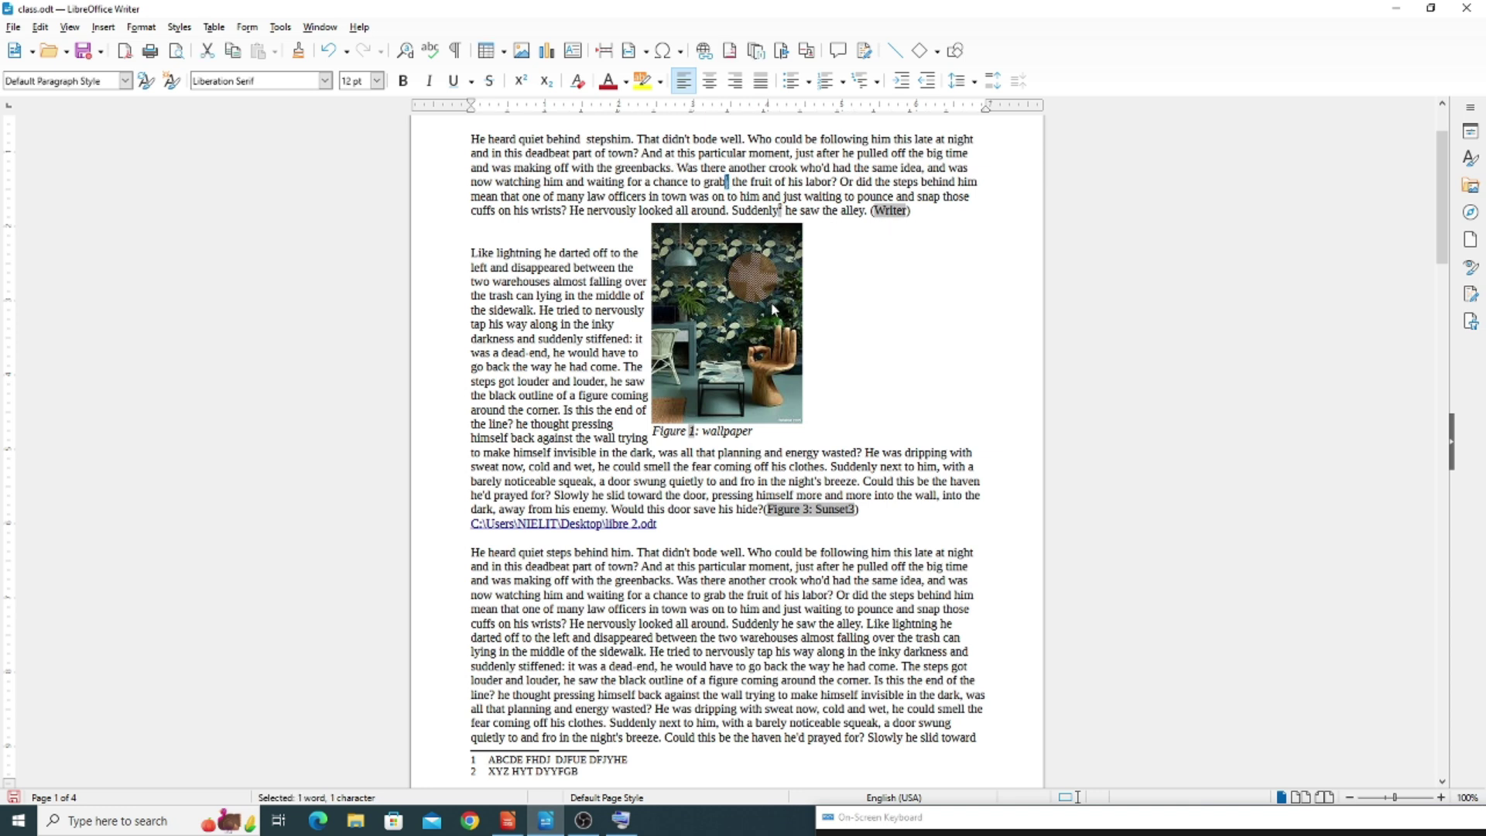
{"action": "key", "text": "Delete"}
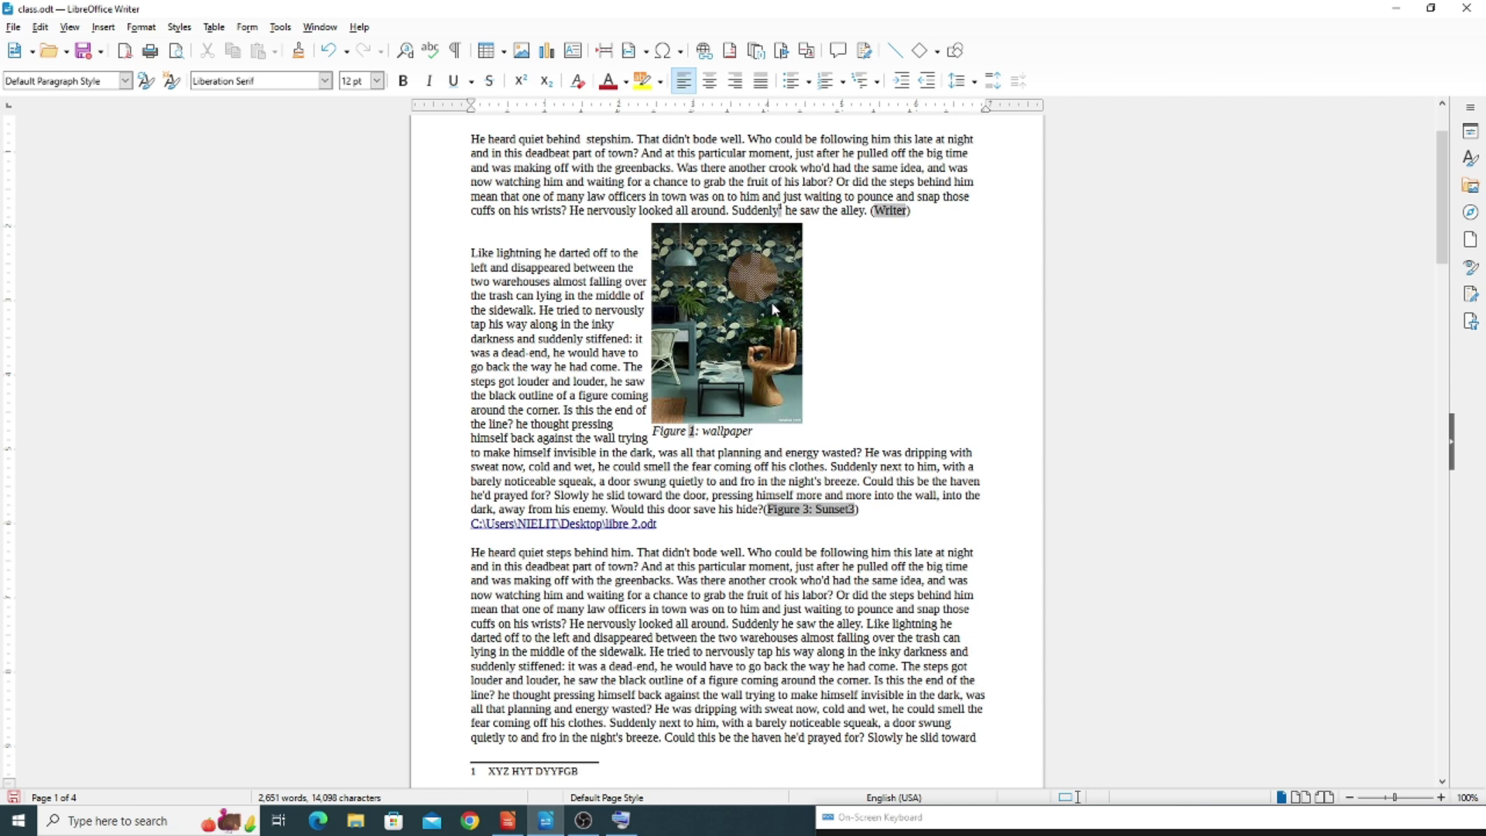
{"action": "scroll", "coordinate": [740, 291], "scroll_direction": "down", "scroll_amount": 2}
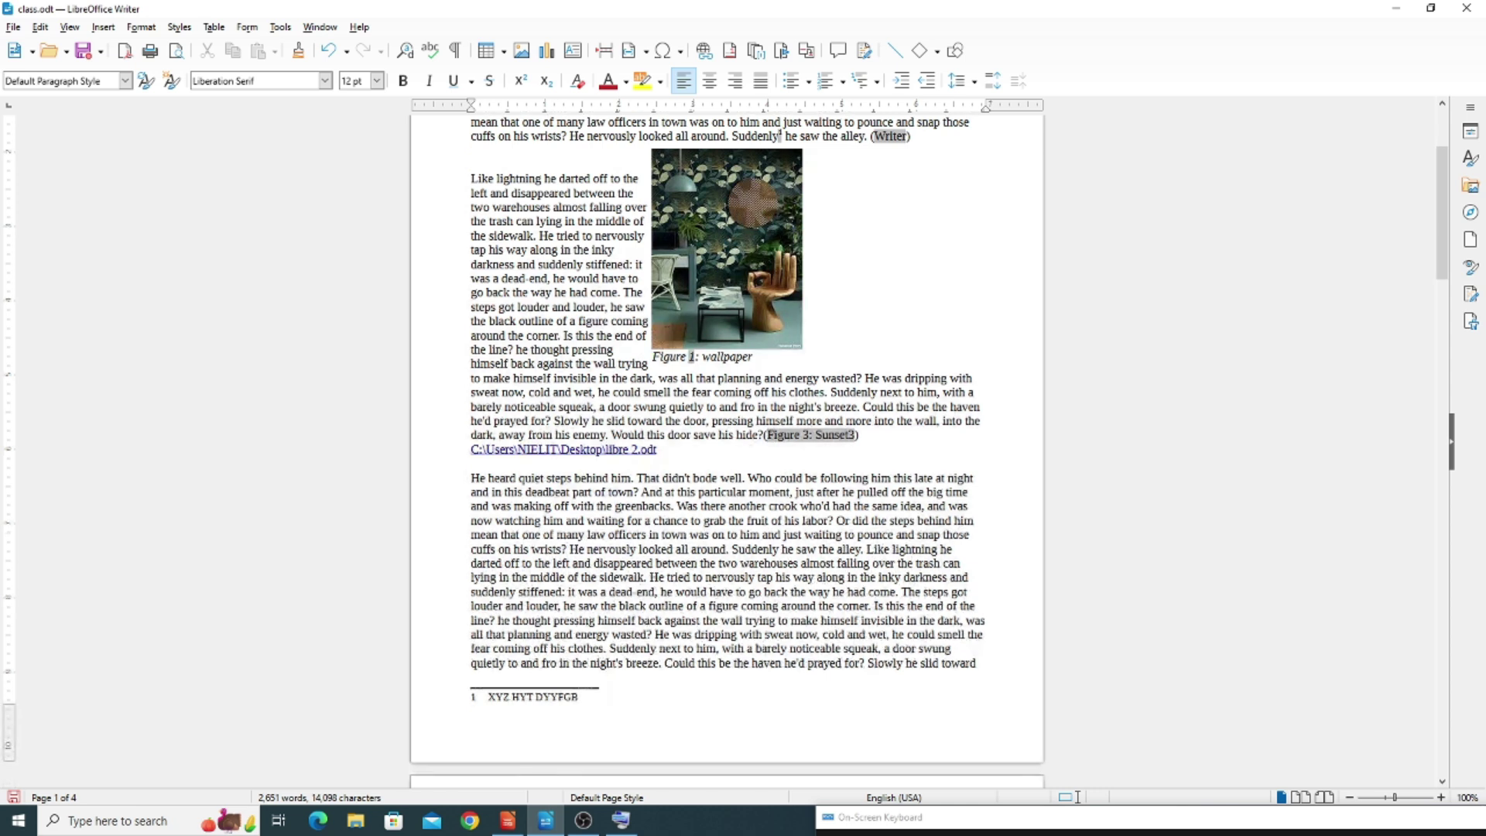
Step: Change the footnote marker after 'Suddenly' to a custom % character from special characters
{"action": "left_click", "coordinate": [475, 705]}
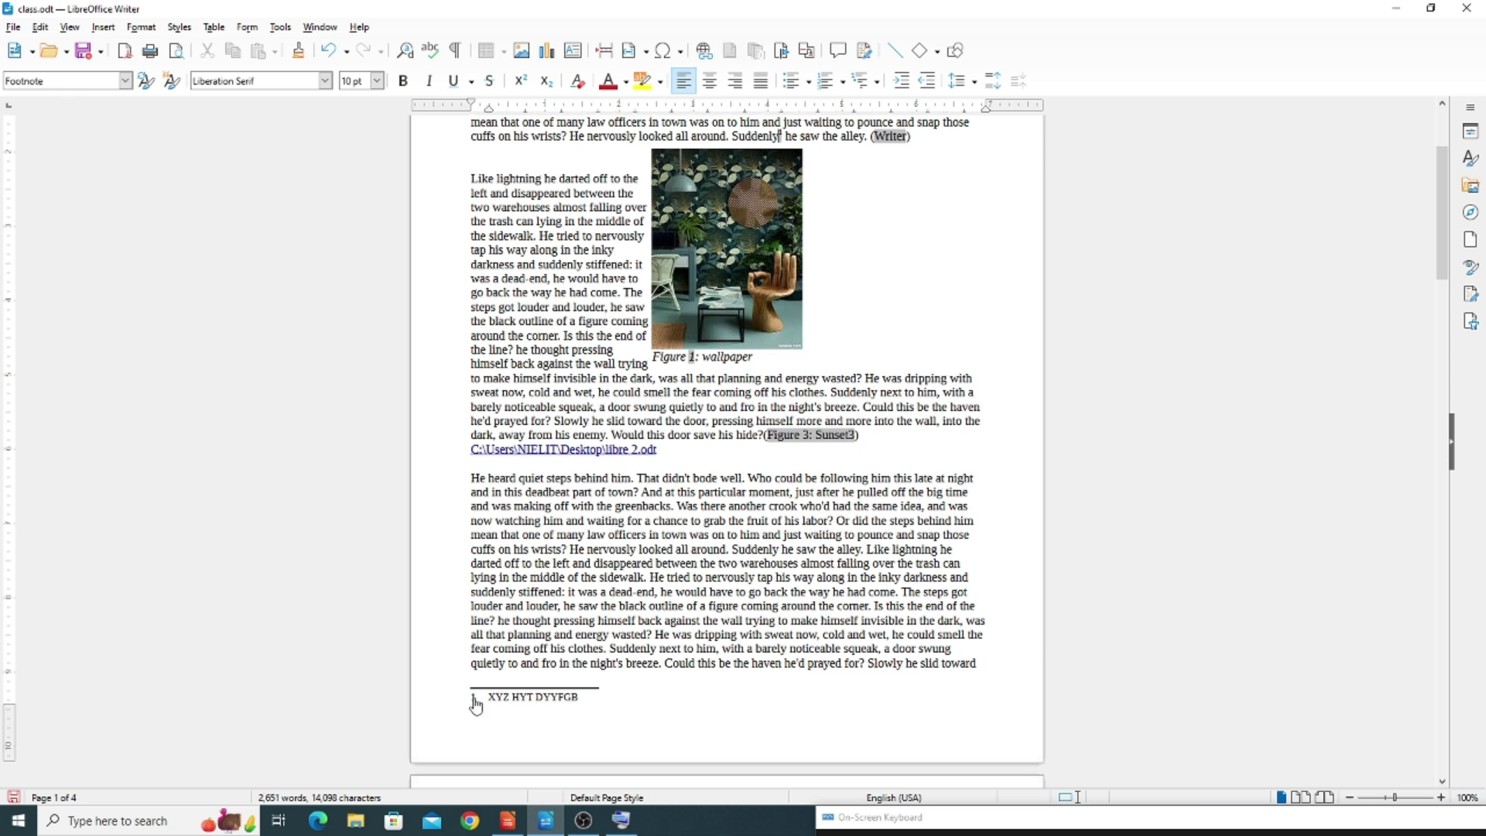
{"action": "double_click", "coordinate": [475, 704]}
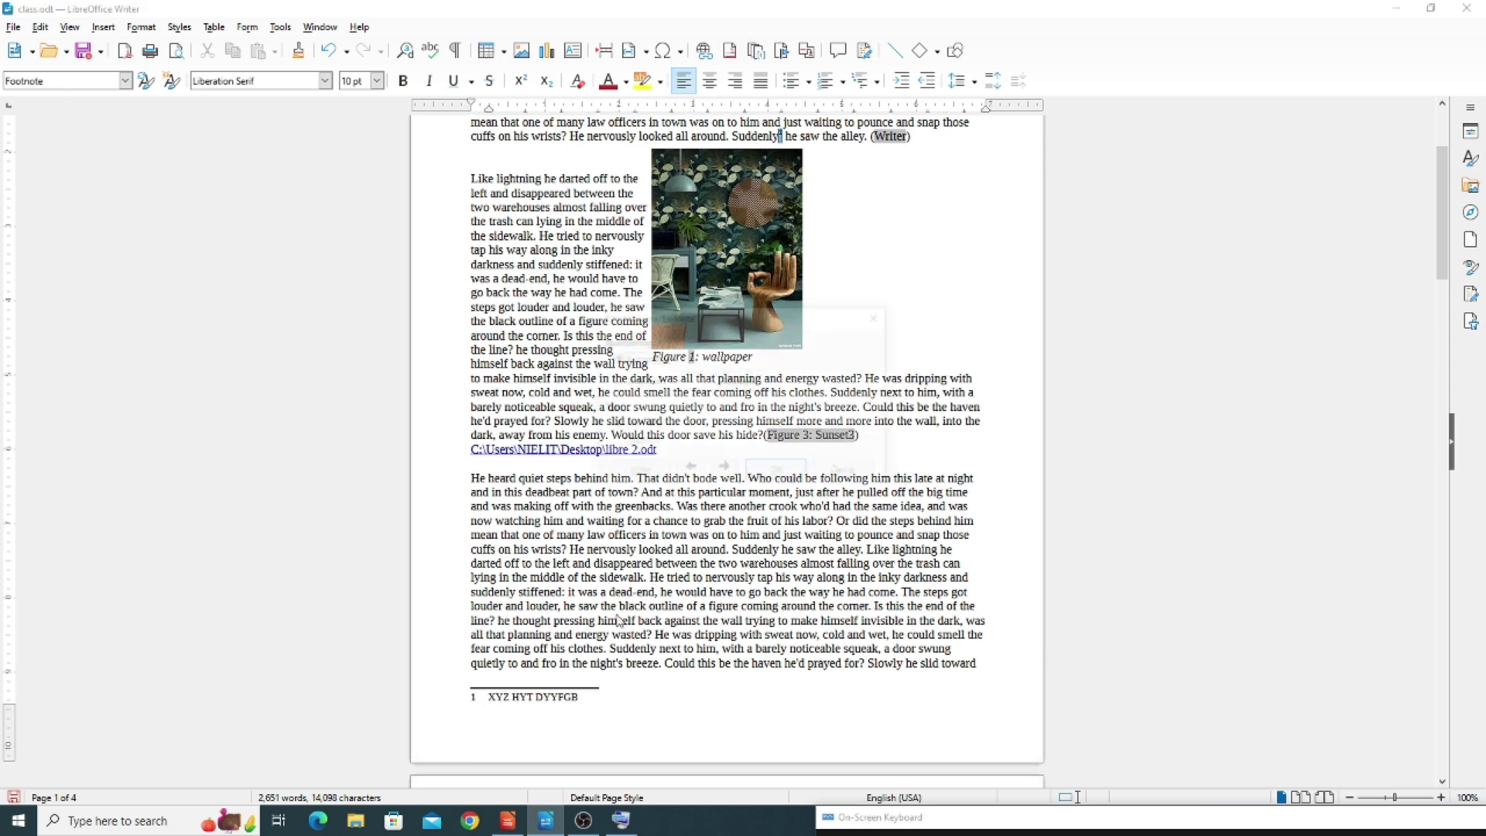
{"action": "left_click", "coordinate": [881, 315]}
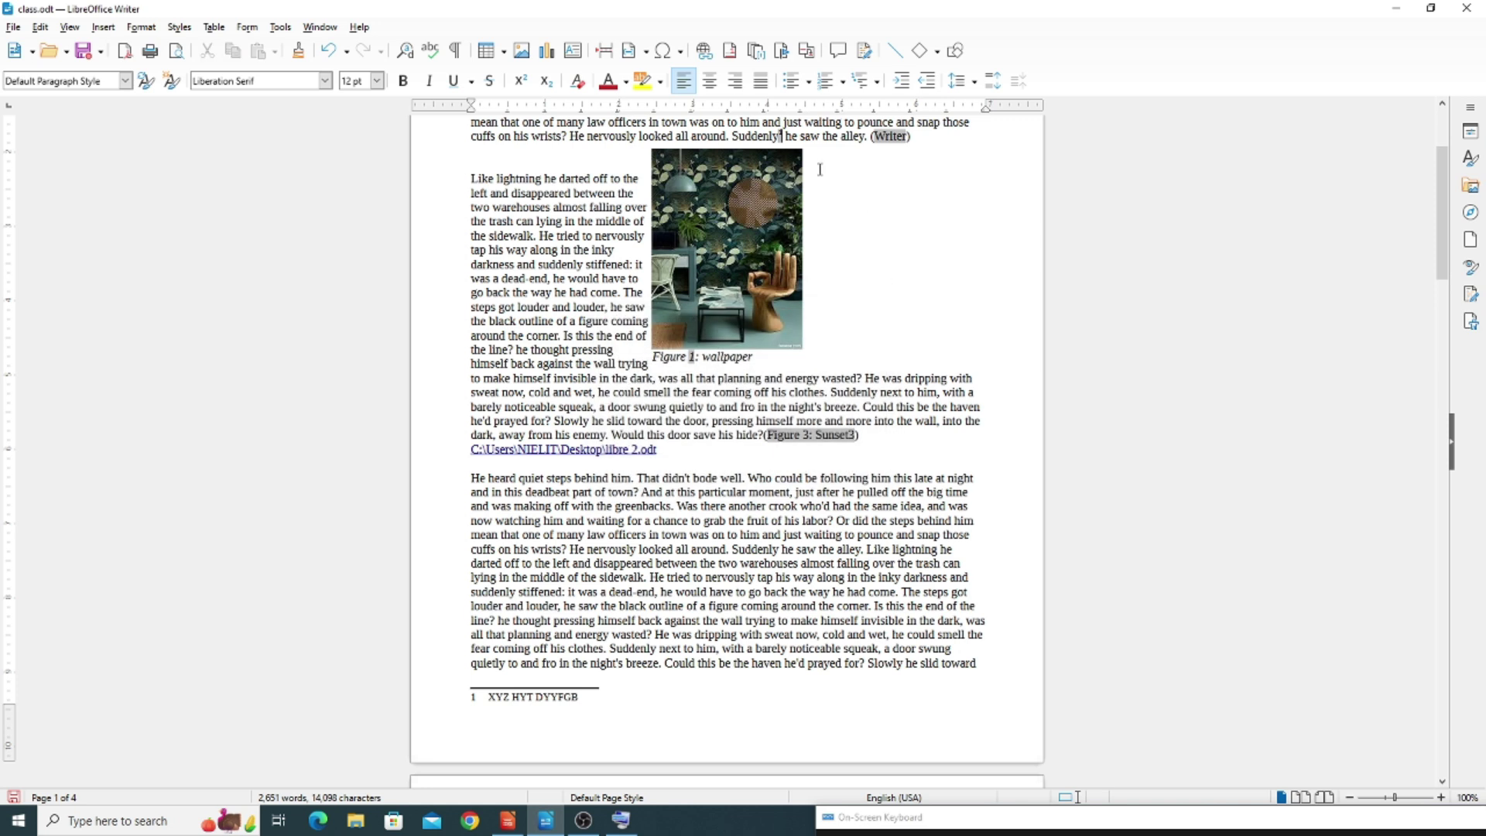
{"action": "double_click", "coordinate": [780, 138]}
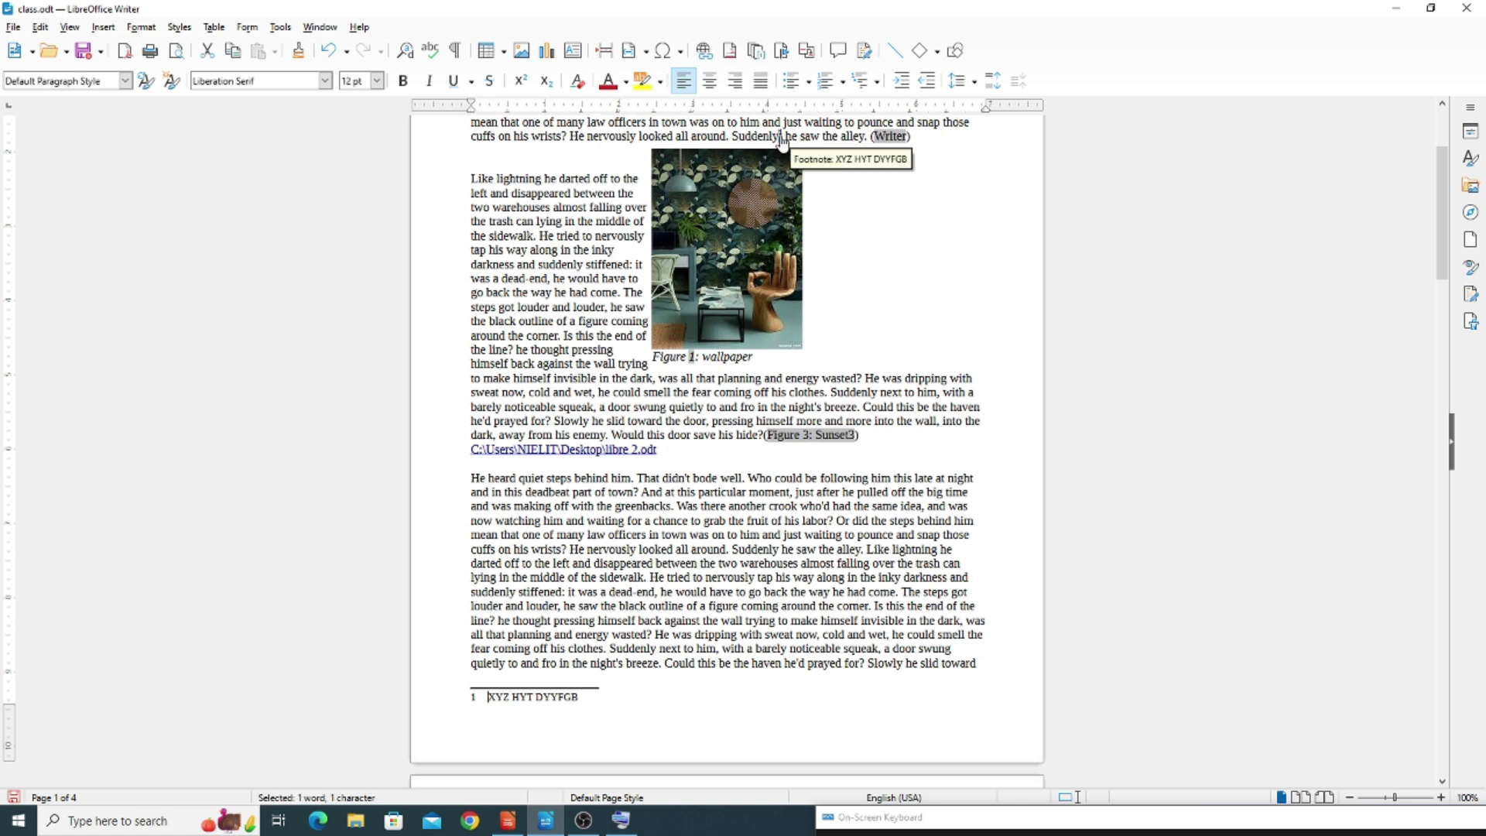
{"action": "double_click", "coordinate": [475, 698]}
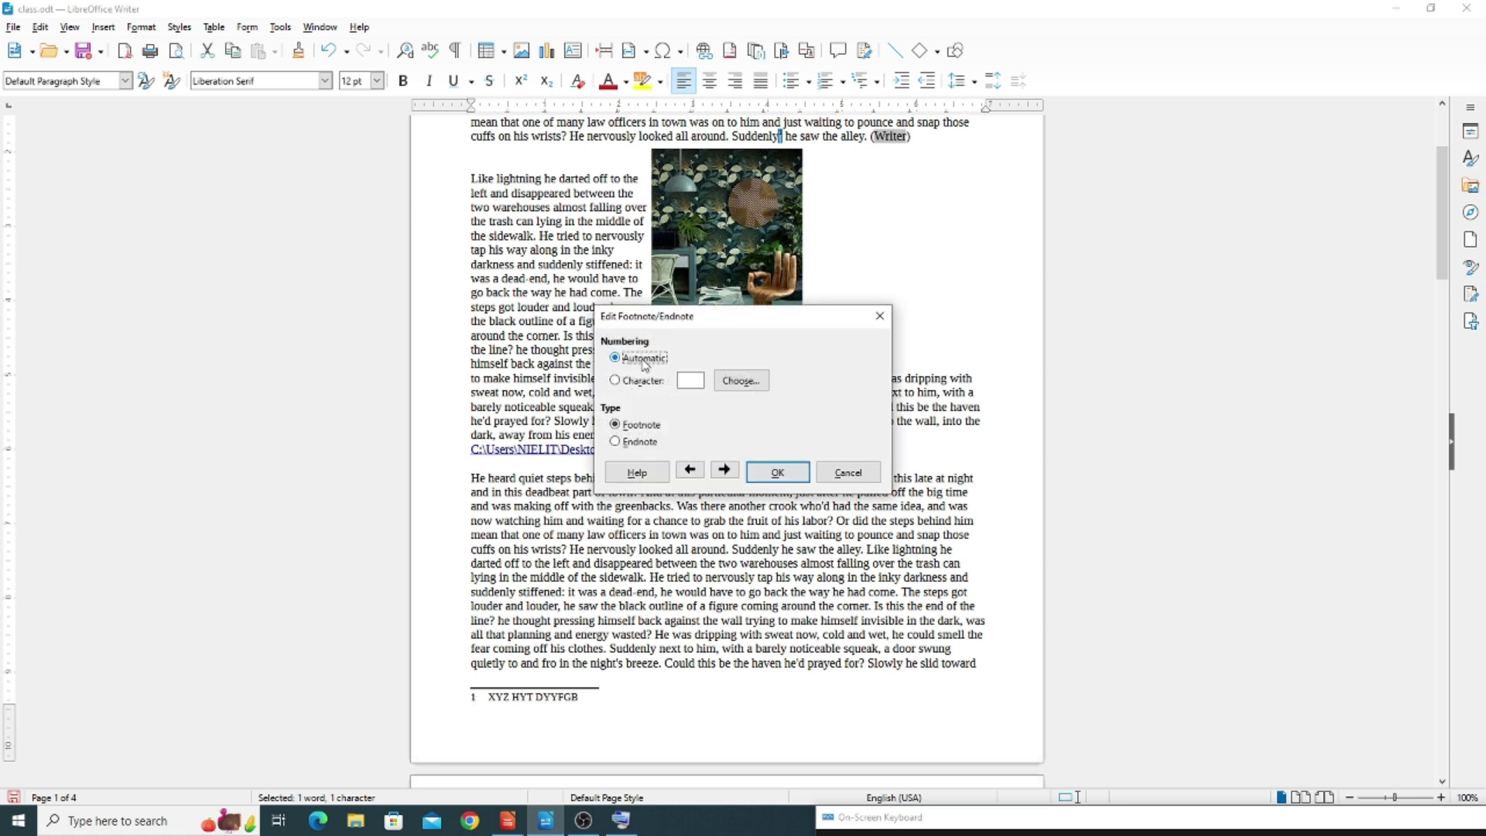
{"action": "left_click", "coordinate": [646, 381]}
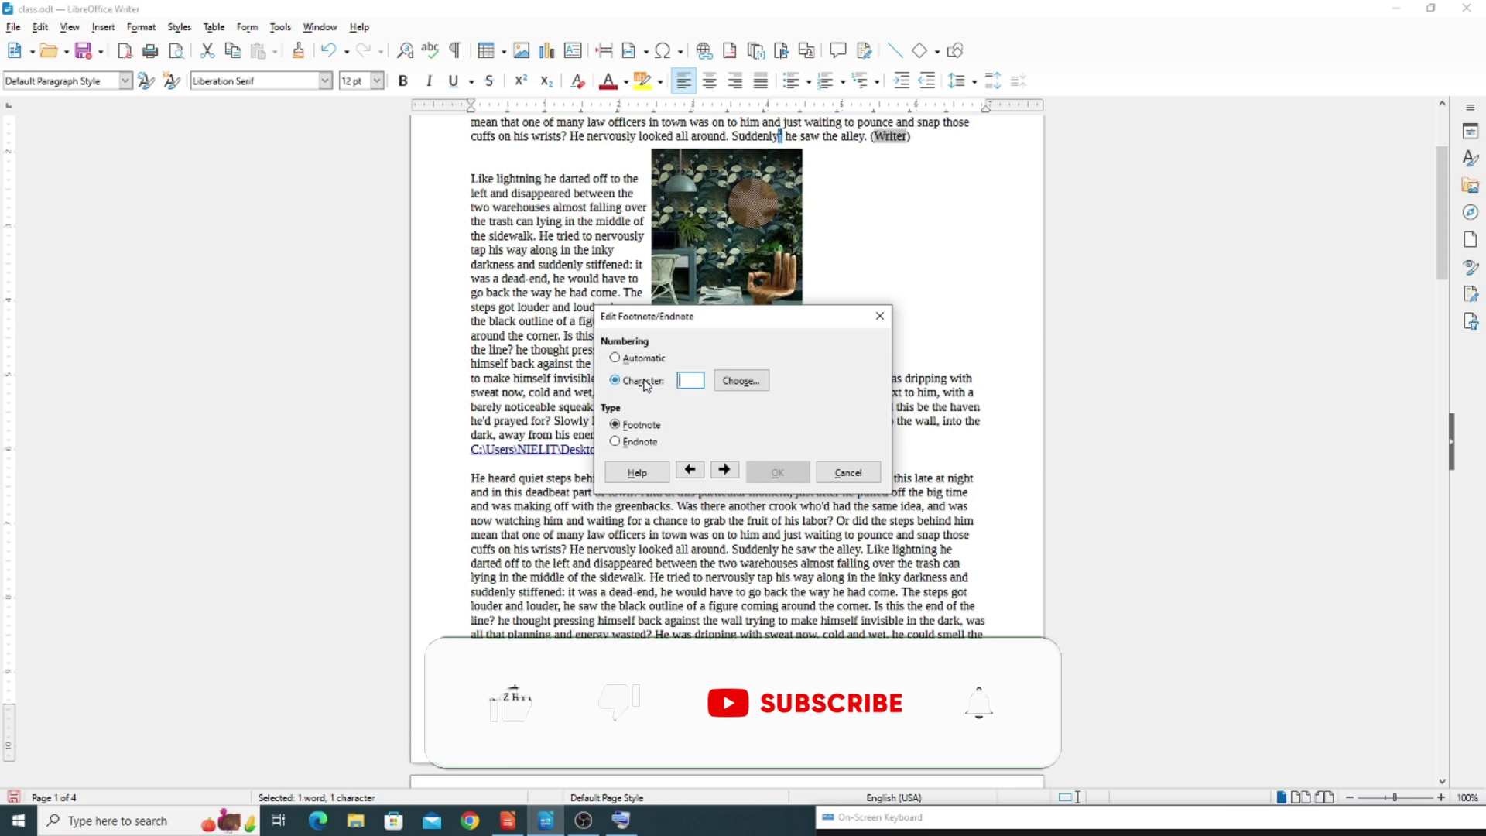
{"action": "left_click", "coordinate": [740, 380]}
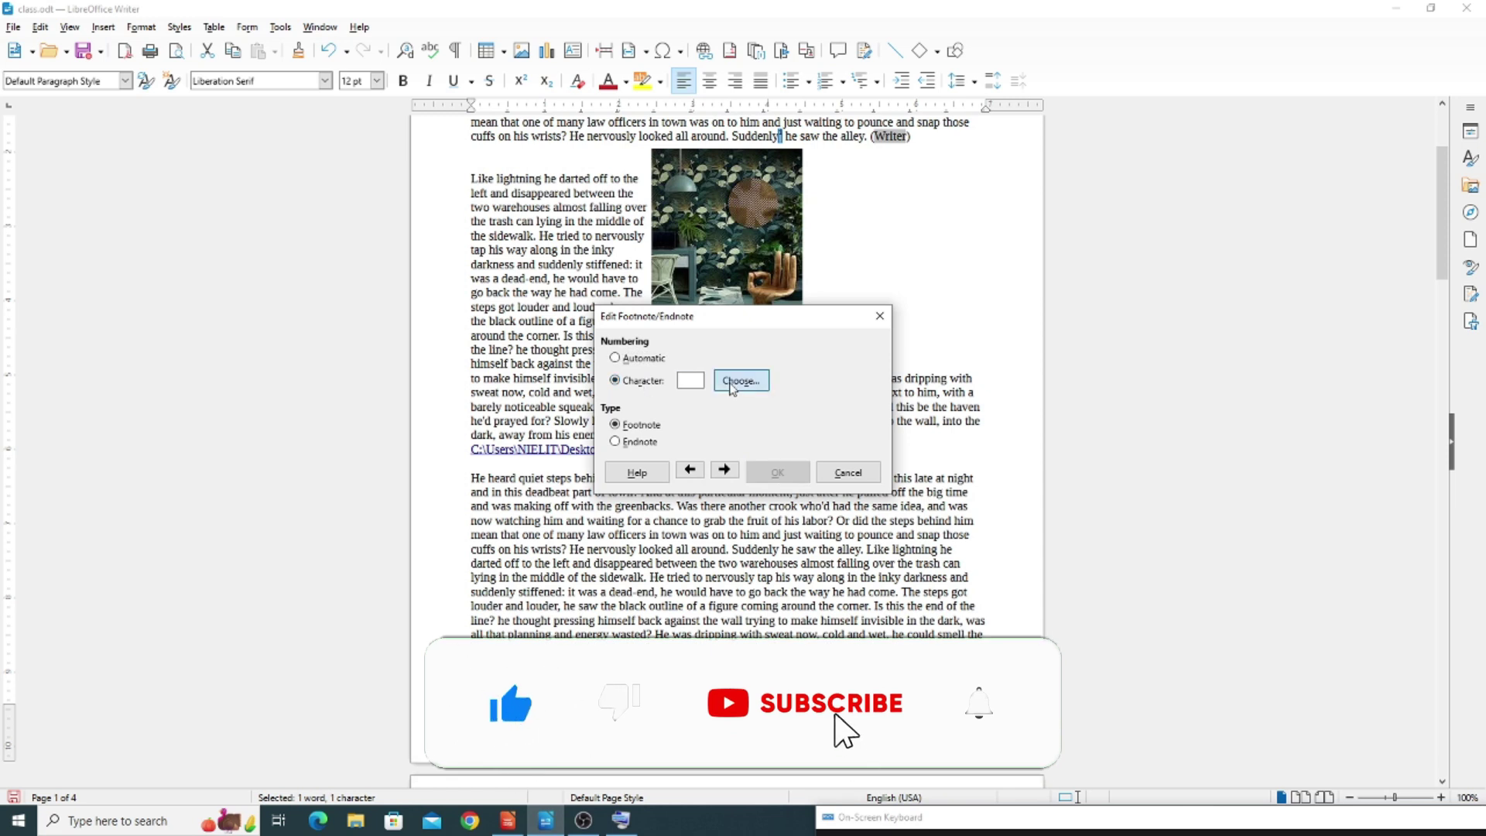
{"action": "left_click", "coordinate": [755, 413]}
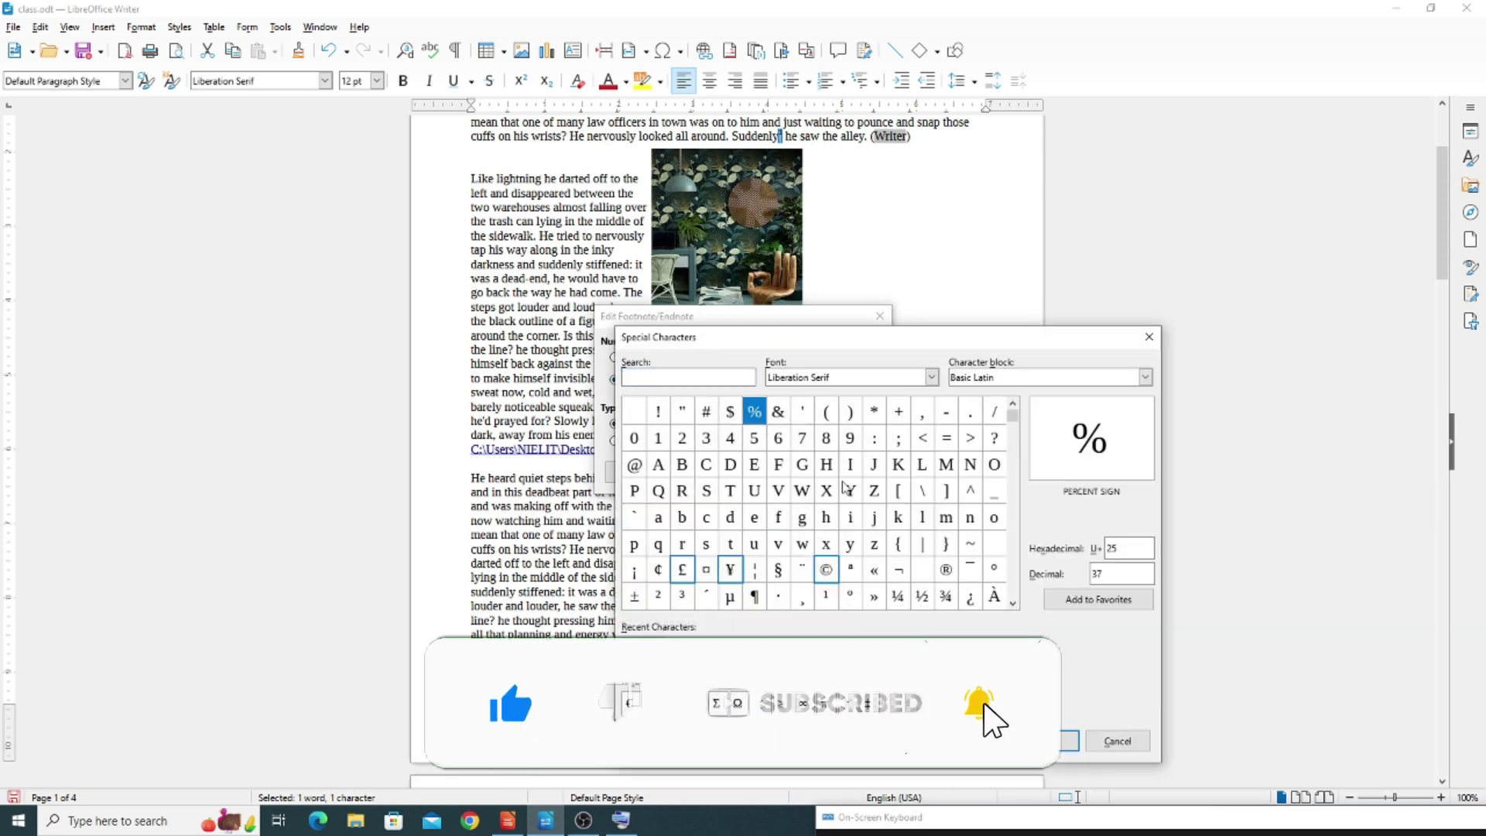
{"action": "left_click", "coordinate": [1065, 743]}
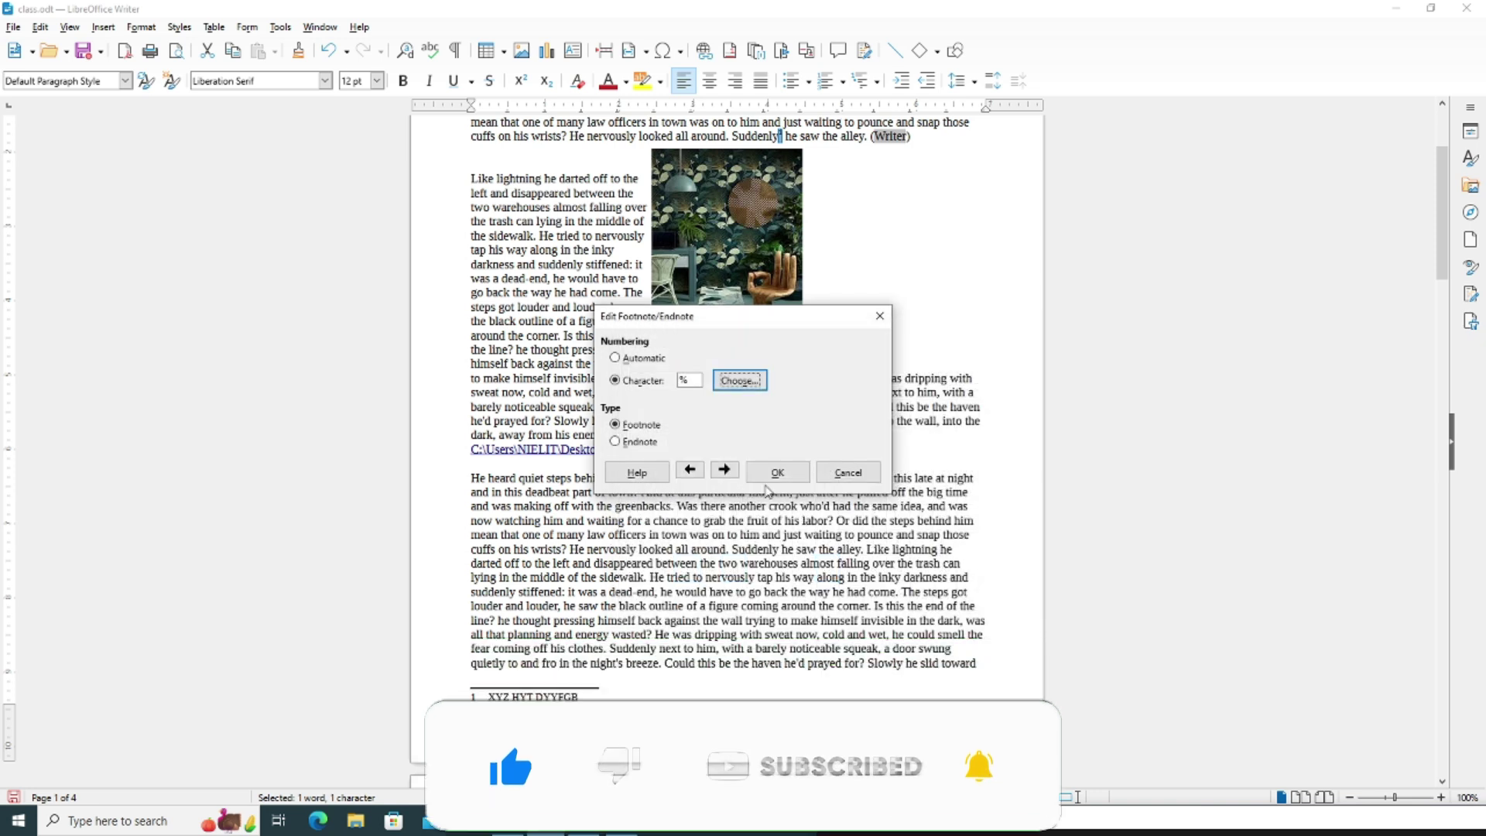
{"action": "key", "text": "Return"}
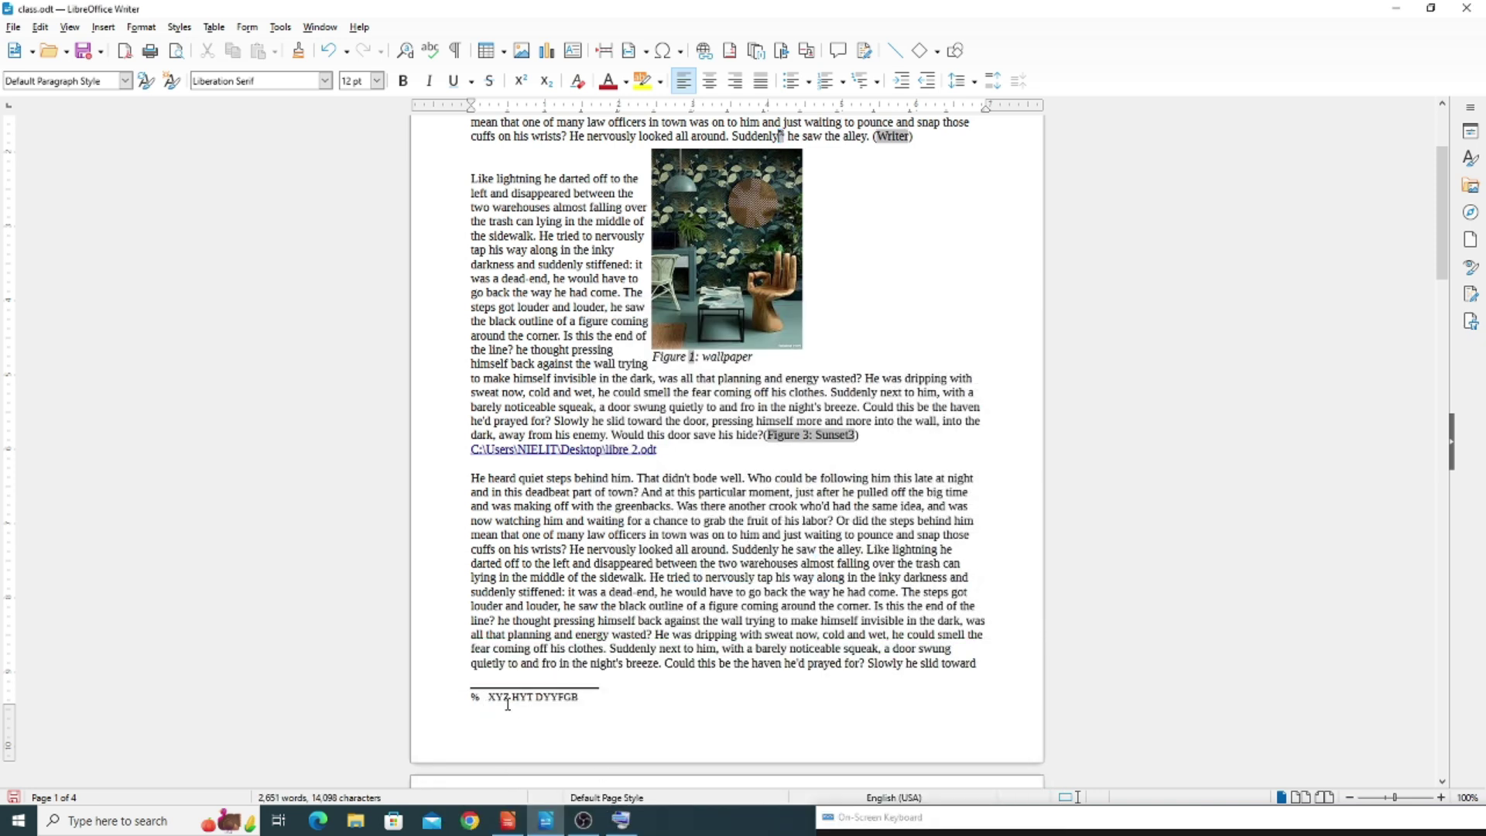
Step: Set the footnote back to Automatic numbering as a Footnote so it shows 1, and select 'particular'
{"action": "double_click", "coordinate": [489, 698]}
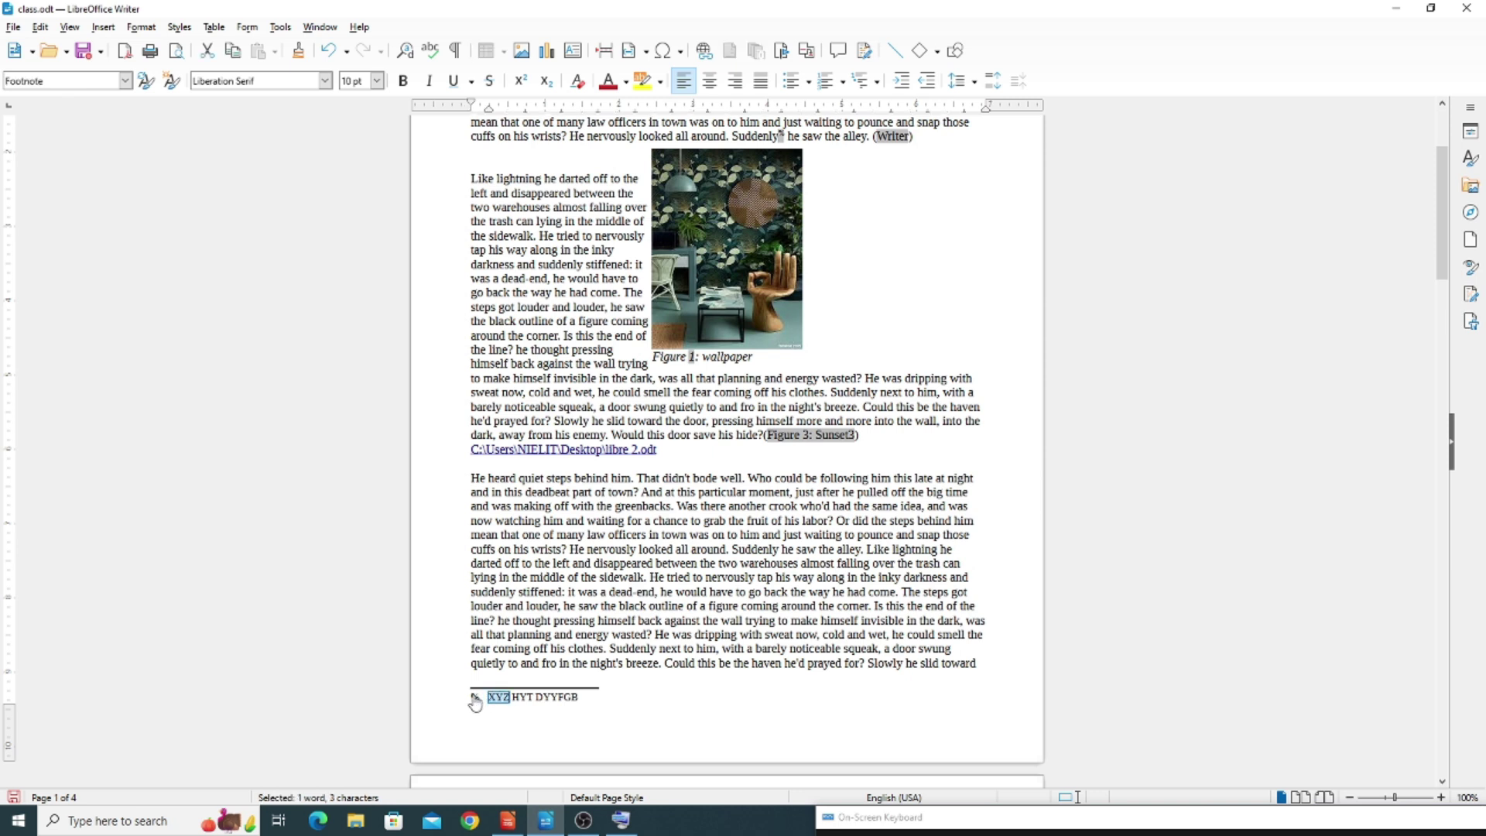
{"action": "left_click", "coordinate": [507, 697]}
{"action": "double_click", "coordinate": [475, 698]}
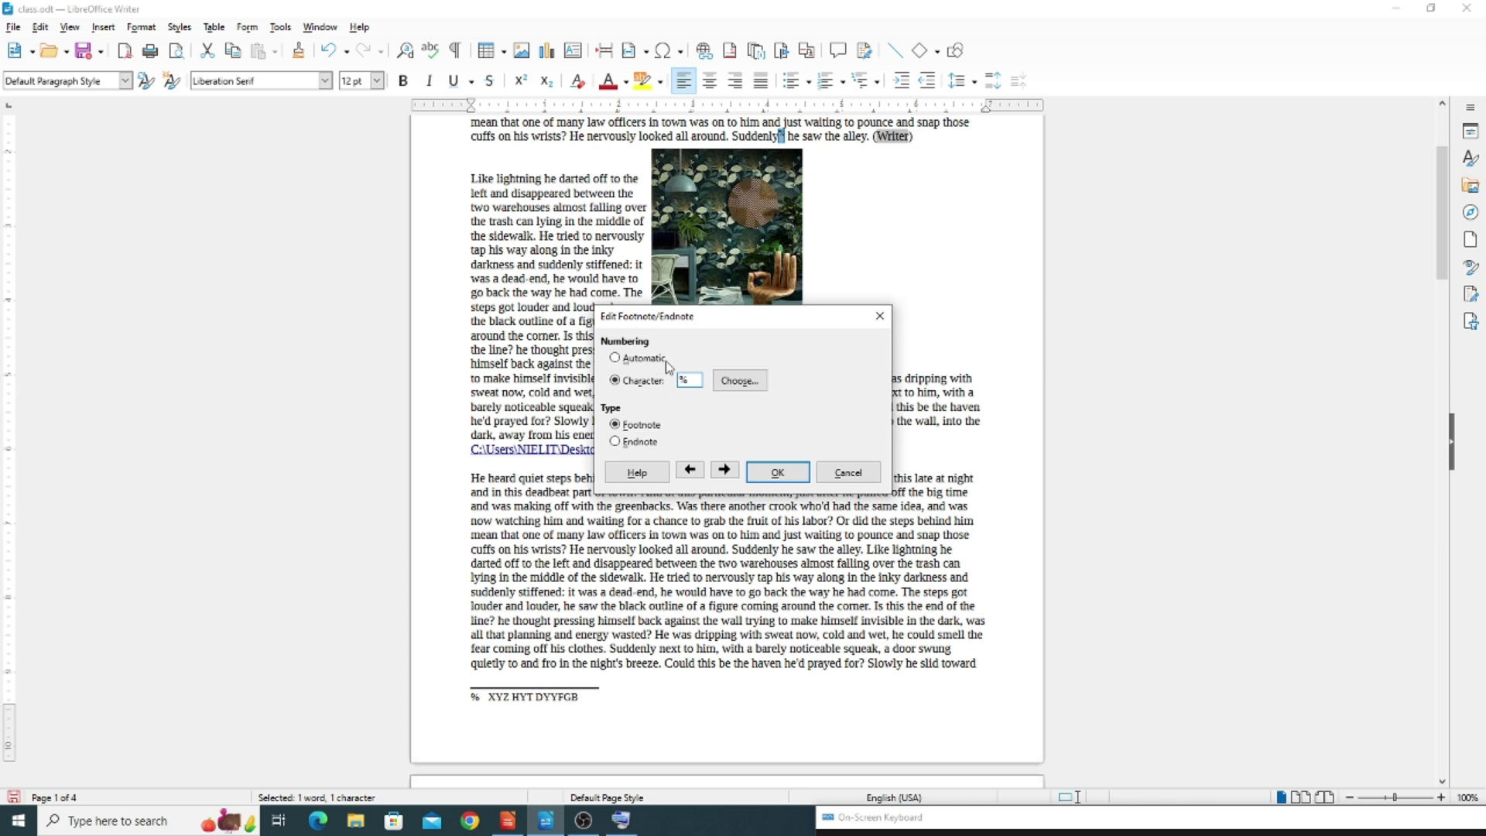
{"action": "left_click", "coordinate": [641, 443]}
{"action": "left_click", "coordinate": [642, 426]}
{"action": "left_click", "coordinate": [663, 383]}
{"action": "left_click", "coordinate": [631, 360]}
{"action": "left_click", "coordinate": [778, 472]}
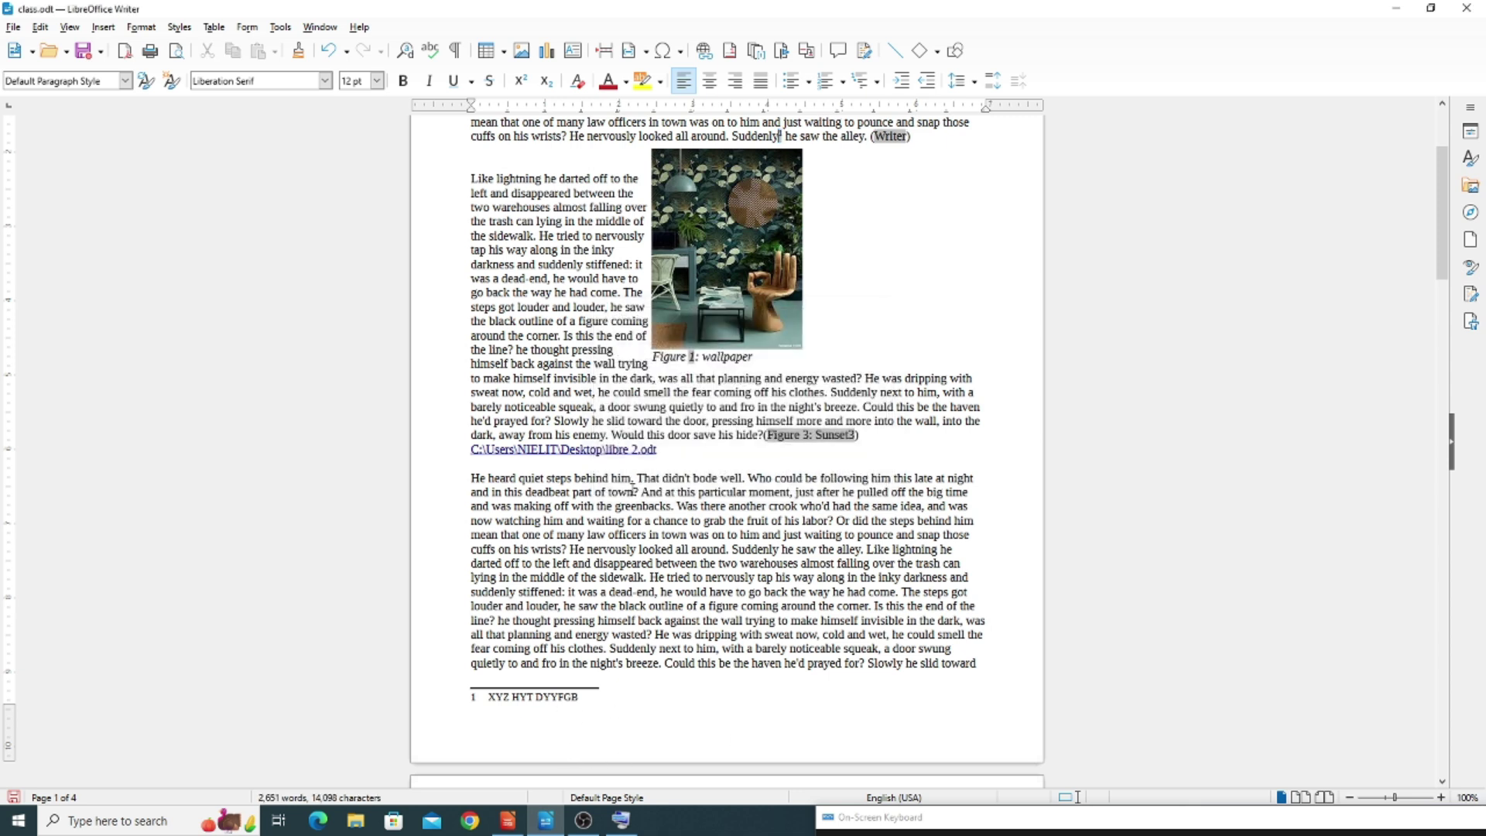
{"action": "mouse_move", "coordinate": [717, 479]}
{"action": "left_mouse_down"}
{"action": "mouse_move", "coordinate": [684, 479]}
{"action": "mouse_move", "coordinate": [728, 494]}
{"action": "mouse_move", "coordinate": [698, 494]}
{"action": "left_mouse_up"}
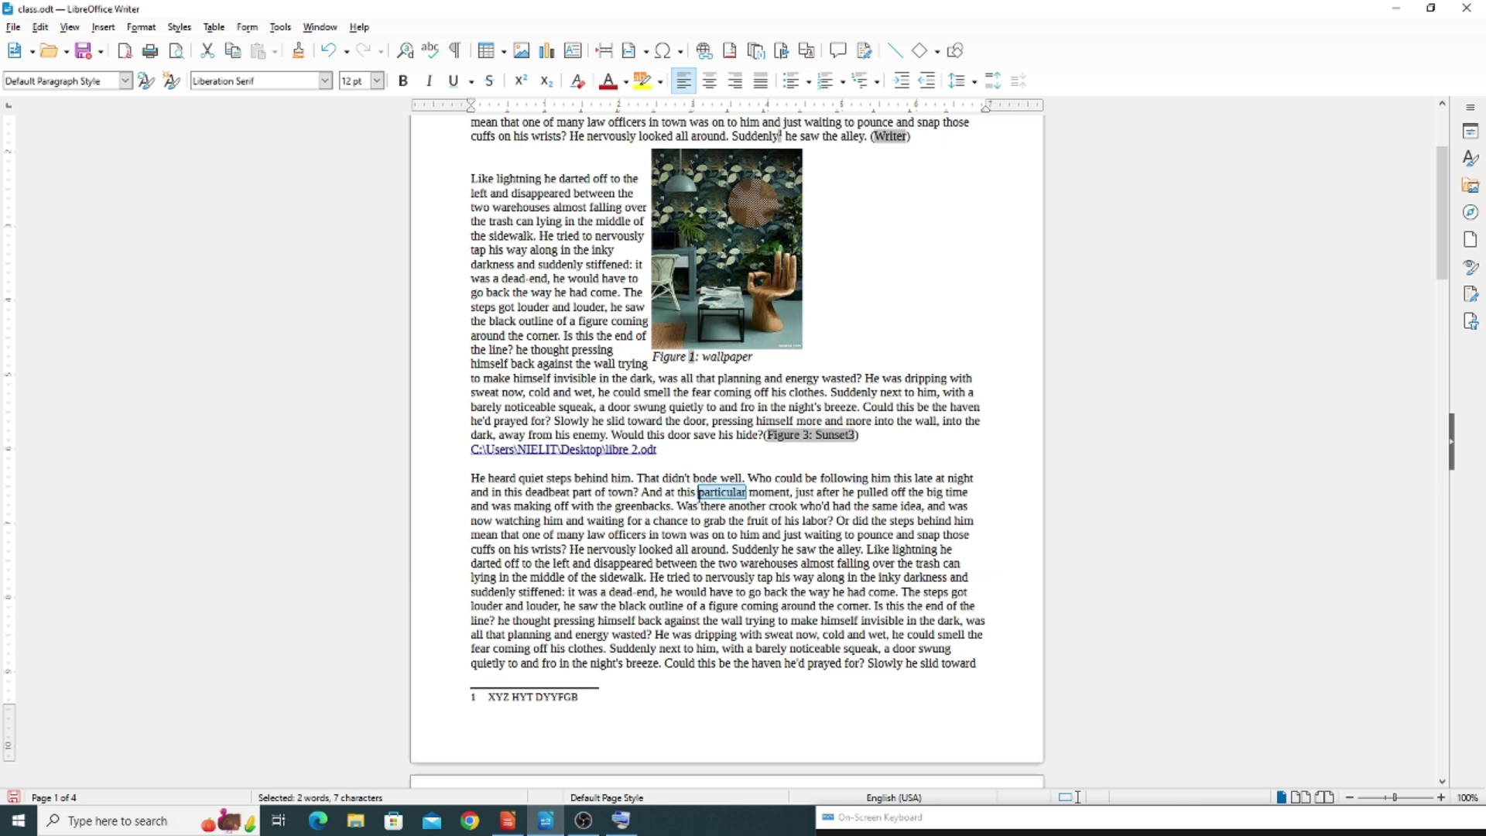
Step: Add an endnote after 'particular' with the text 'GTUU8IIOOOPPPP' and return to its anchor
{"action": "left_click", "coordinate": [103, 27]}
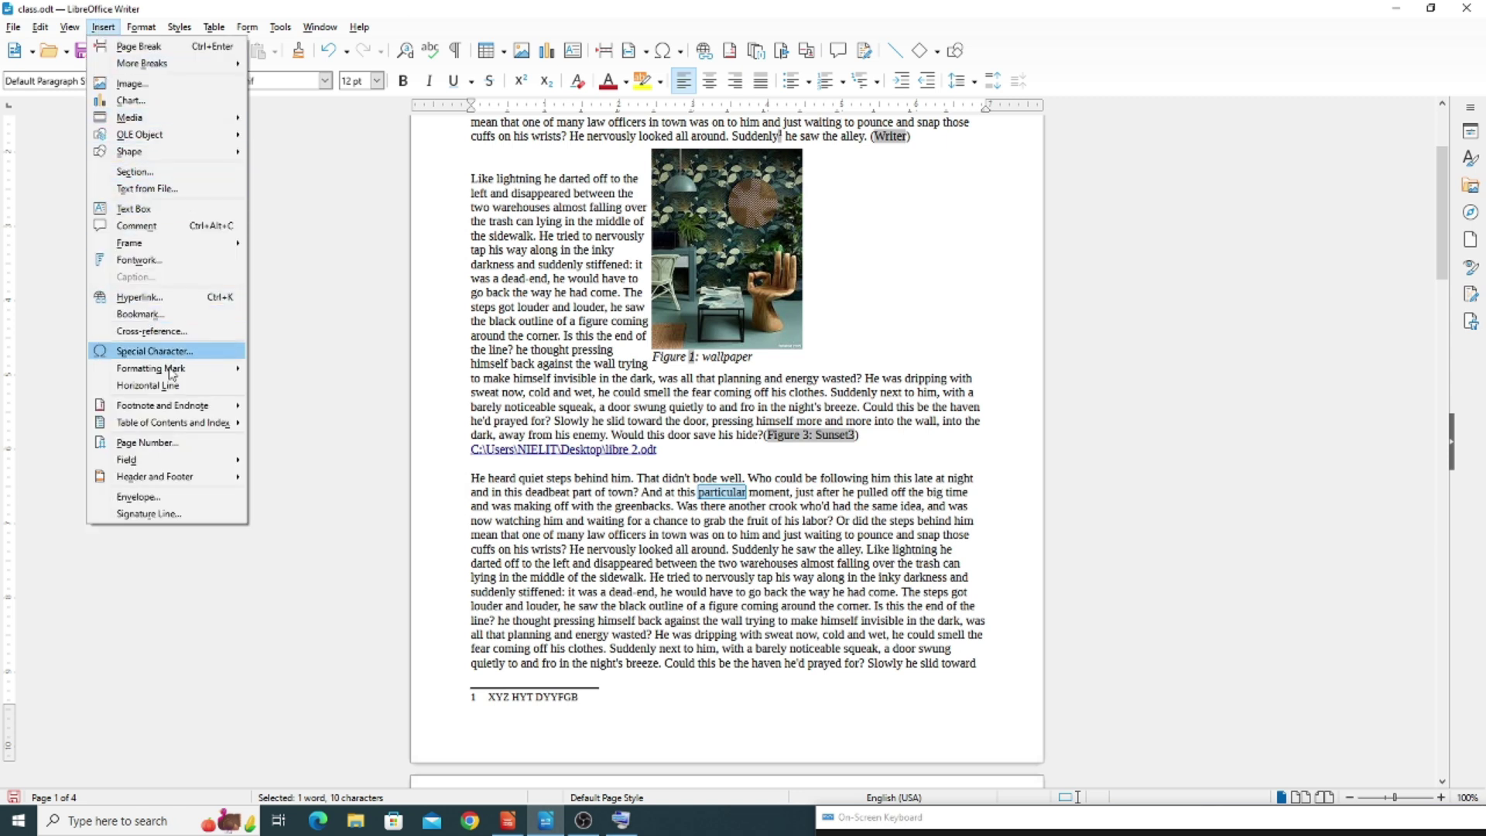
{"action": "mouse_move", "coordinate": [176, 409]}
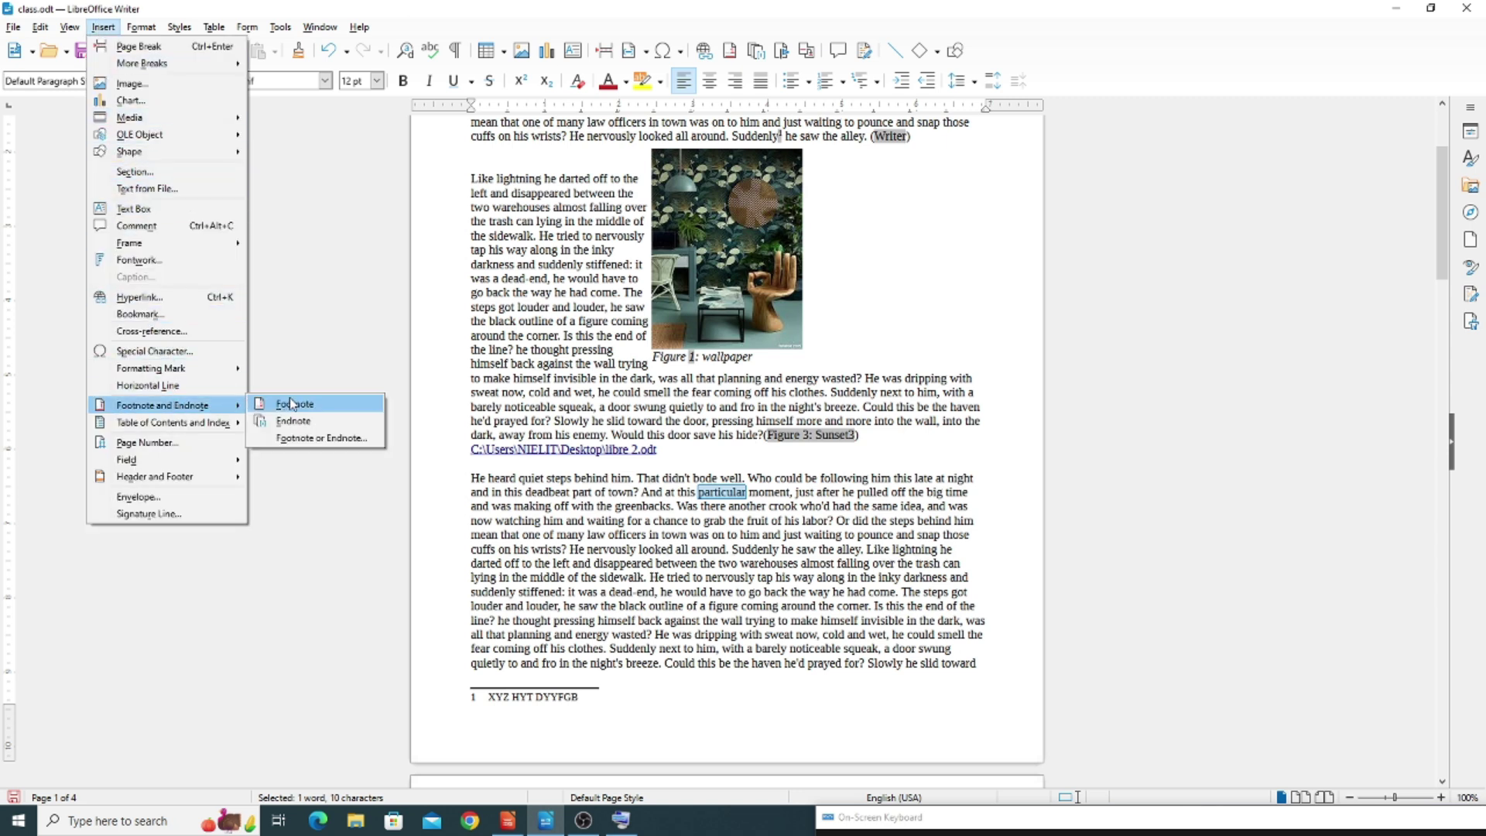
{"action": "left_click", "coordinate": [312, 425]}
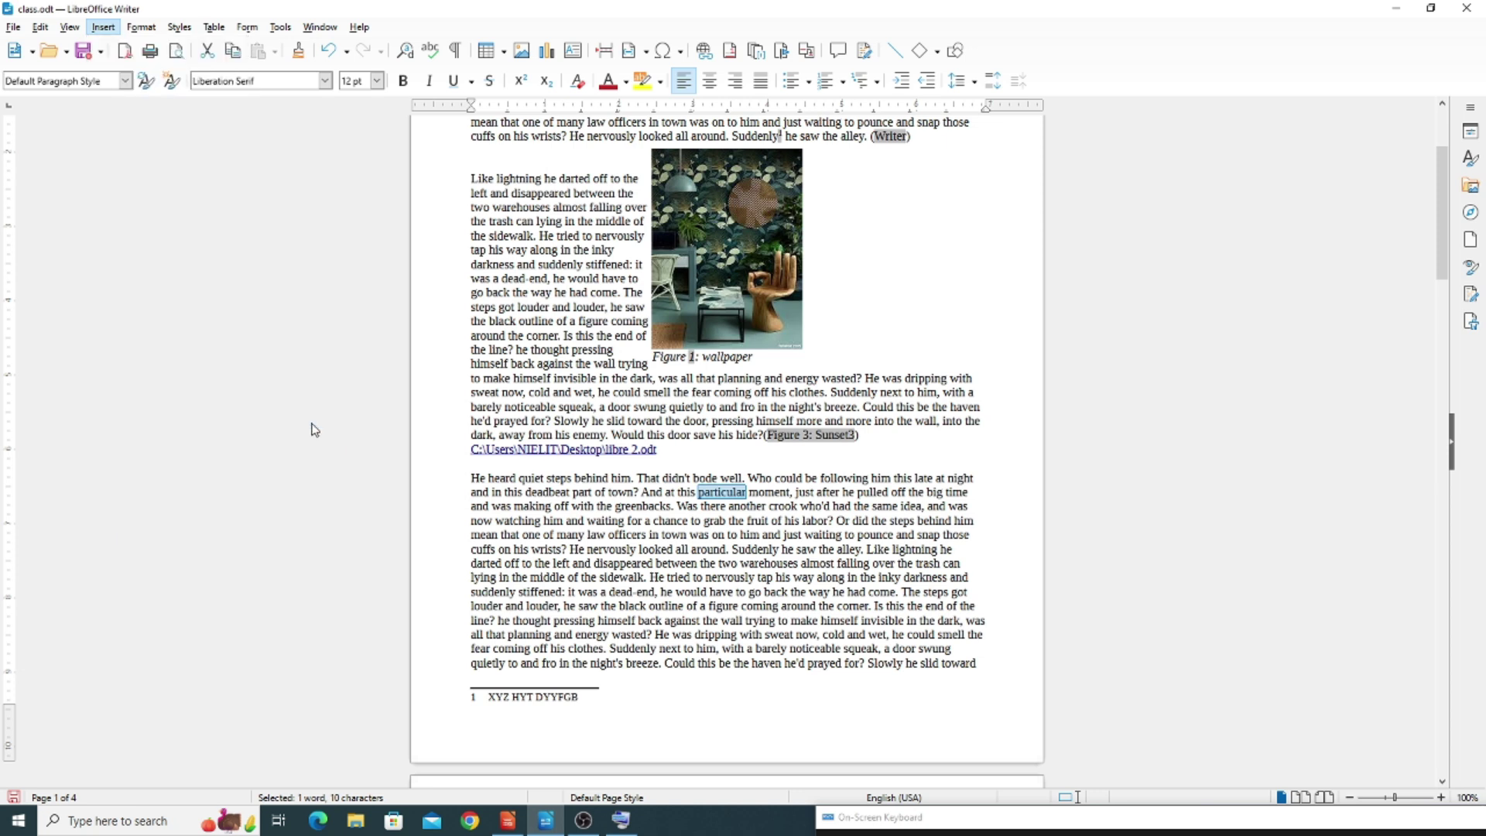
{"action": "type", "text": "GTUU8IIOOOPPPP"}
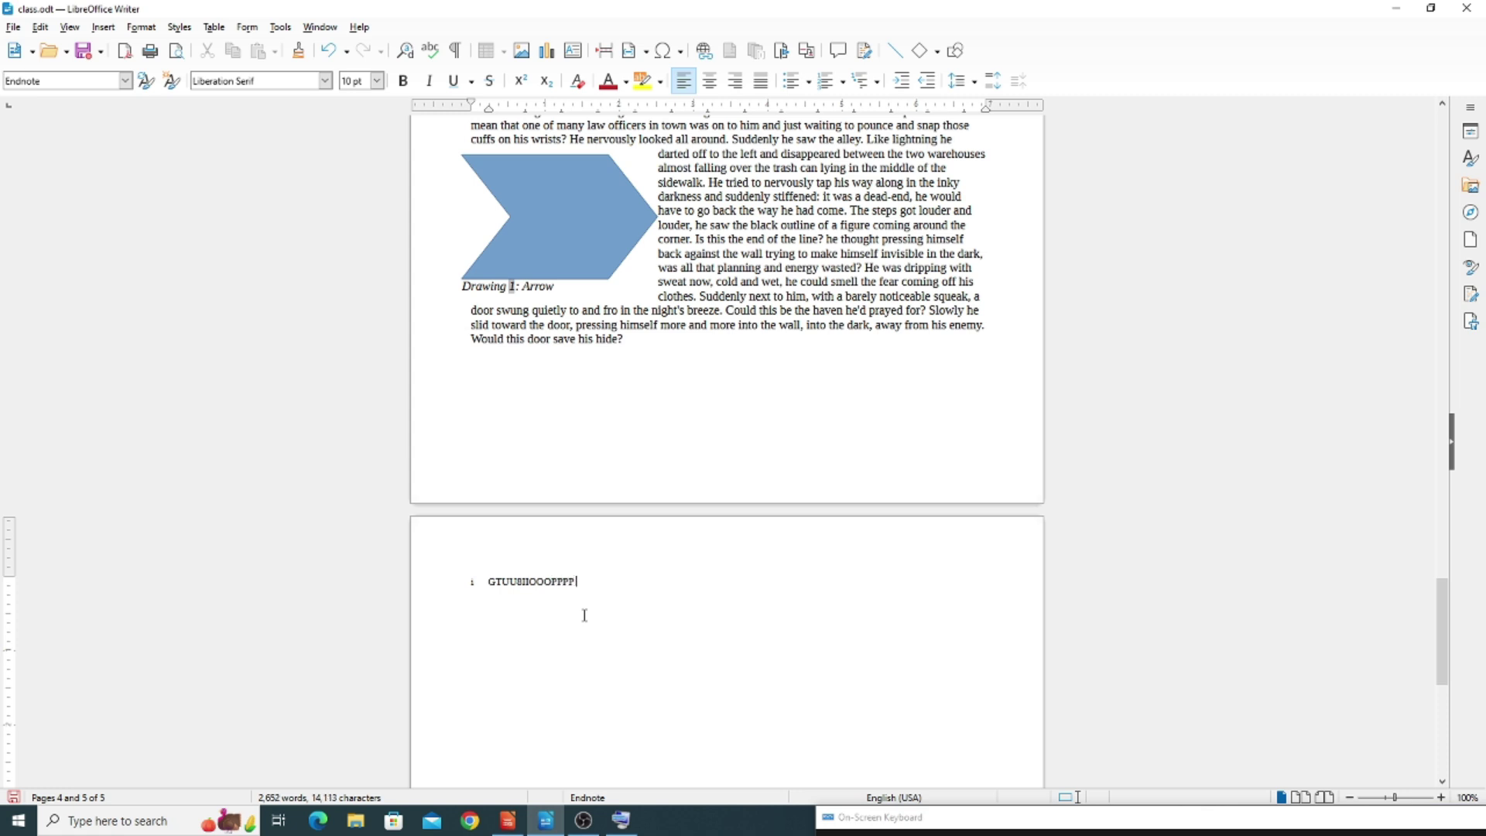
{"action": "left_click", "coordinate": [473, 583]}
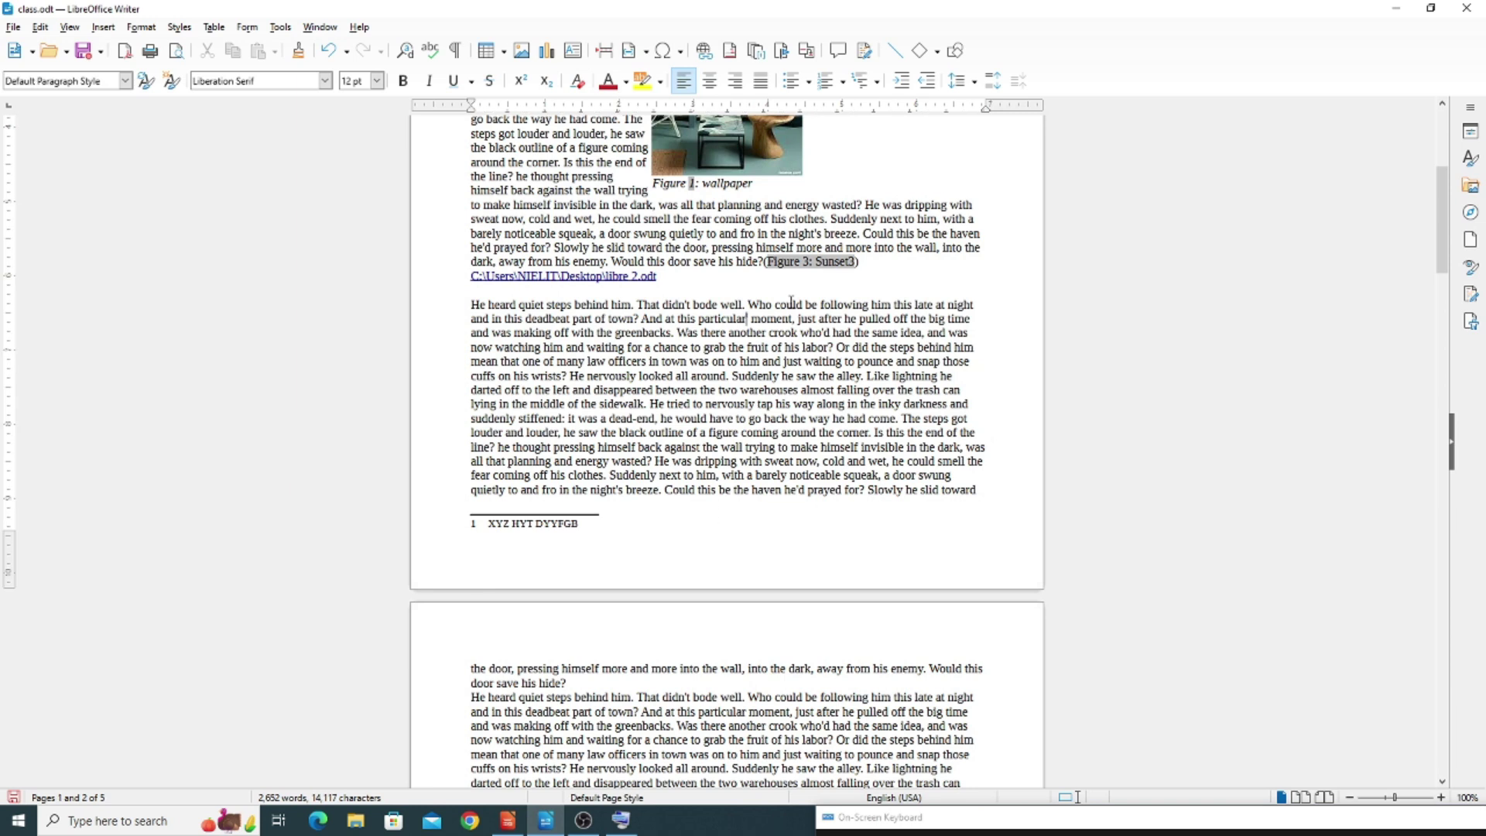
{"action": "left_click", "coordinate": [747, 316]}
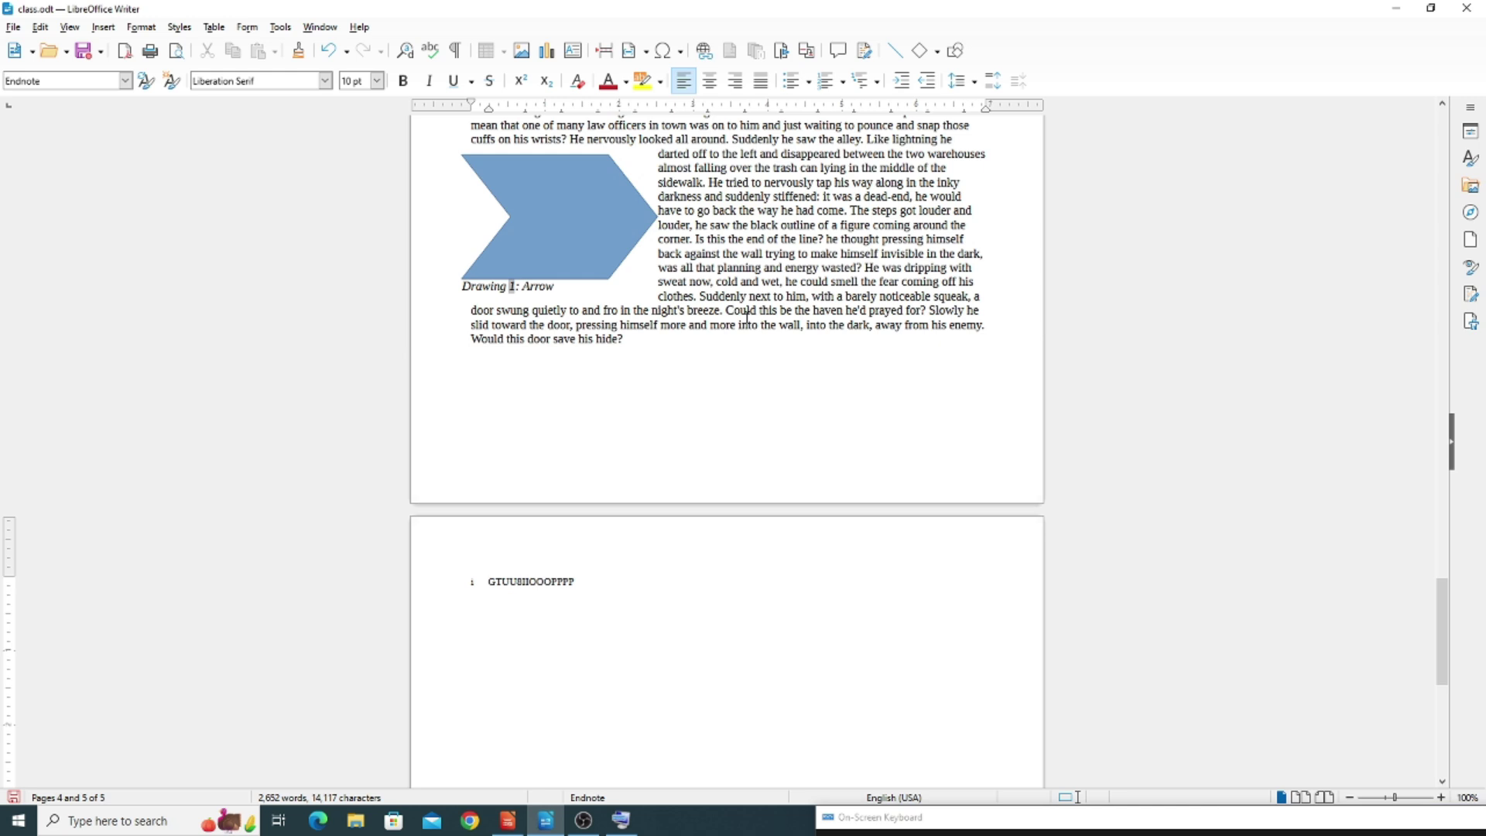
{"action": "double_click", "coordinate": [497, 583]}
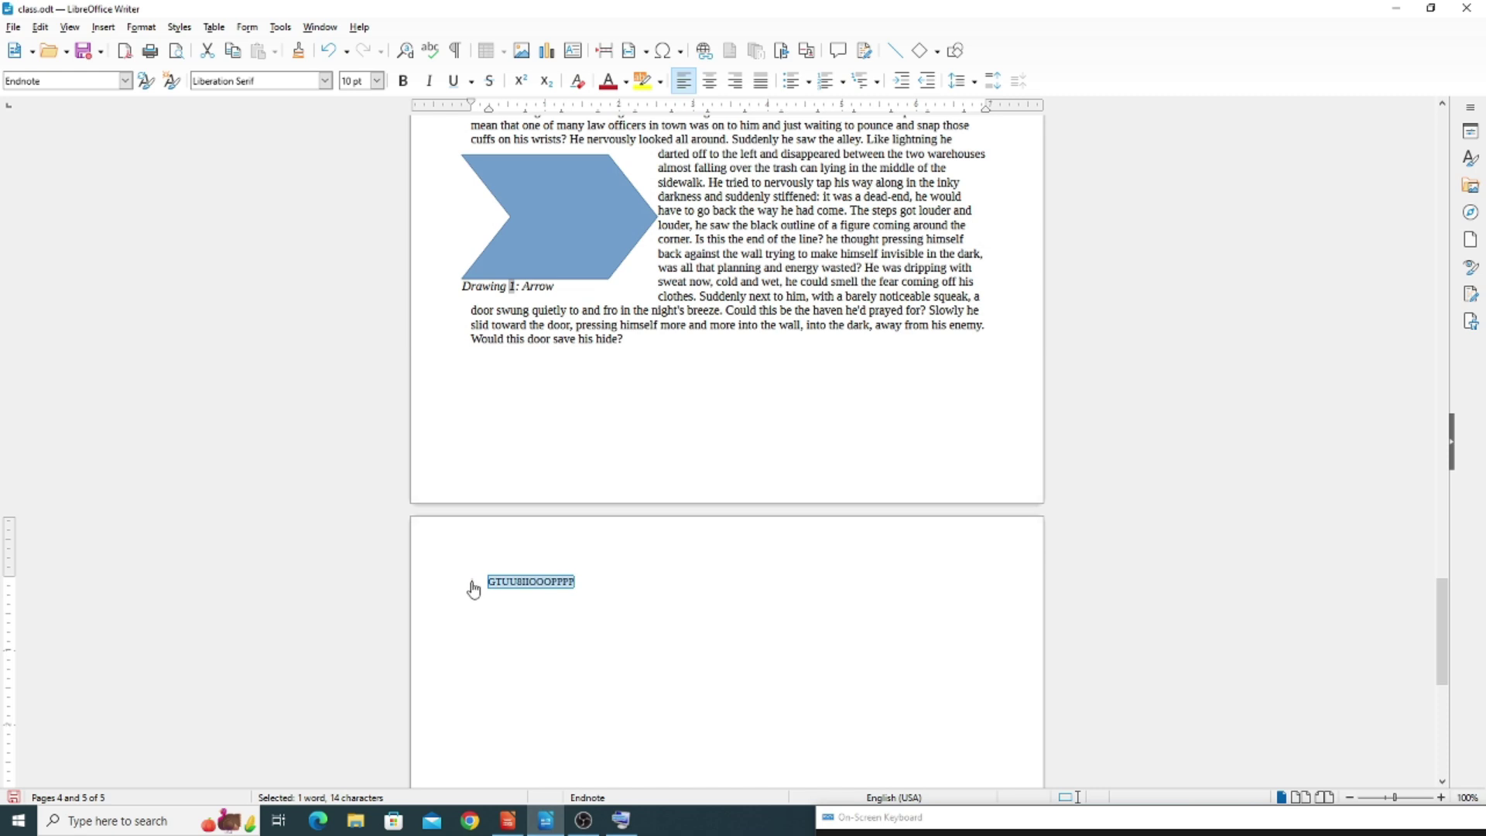
{"action": "left_click", "coordinate": [473, 590]}
{"action": "left_click", "coordinate": [474, 589]}
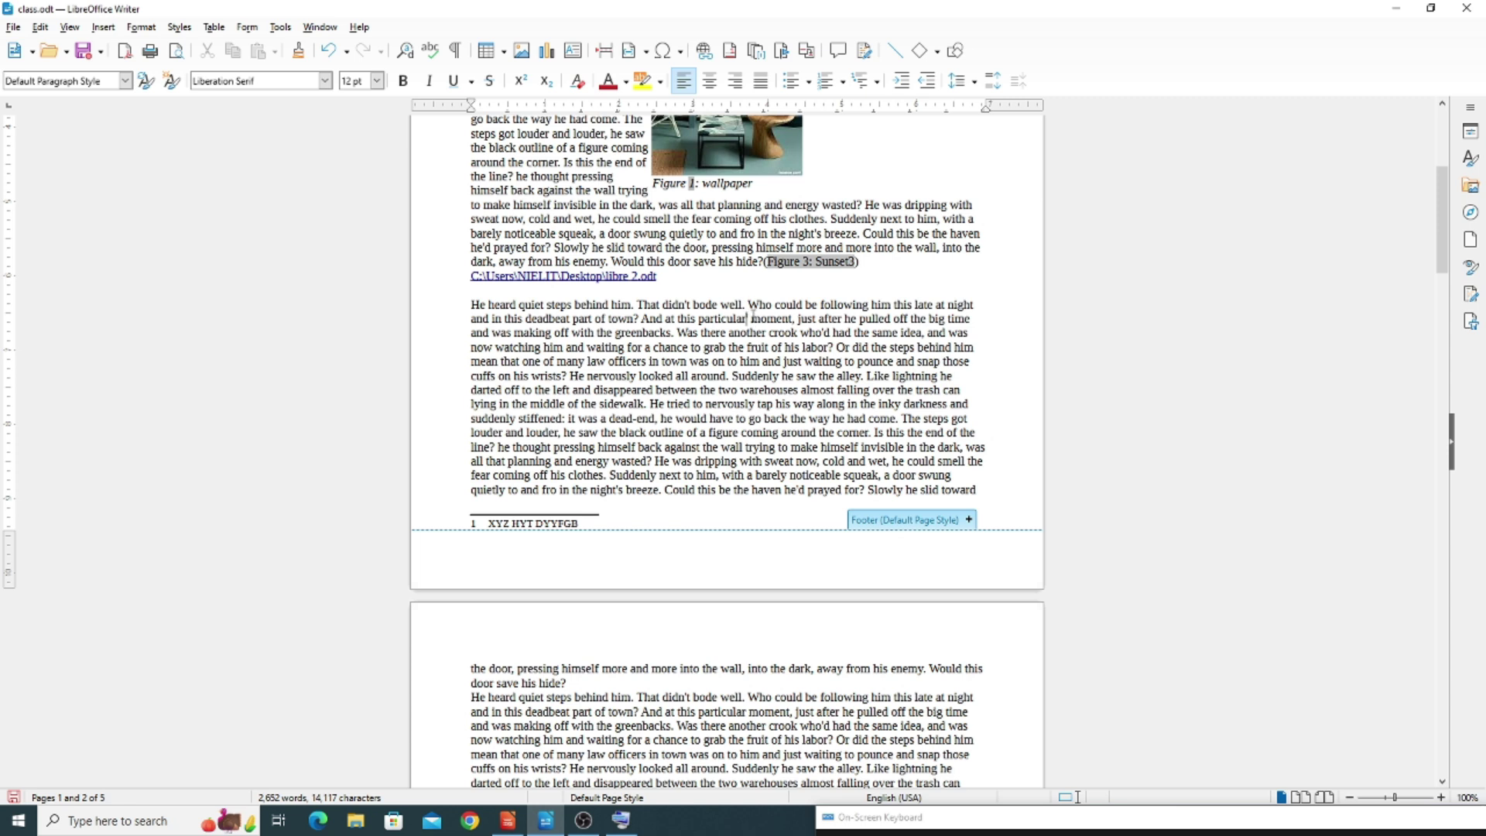
Step: Bring up the Footnote or Endnote options and close them without adding a note
{"action": "left_click", "coordinate": [103, 27]}
{"action": "mouse_move", "coordinate": [214, 405]}
{"action": "left_click", "coordinate": [310, 438]}
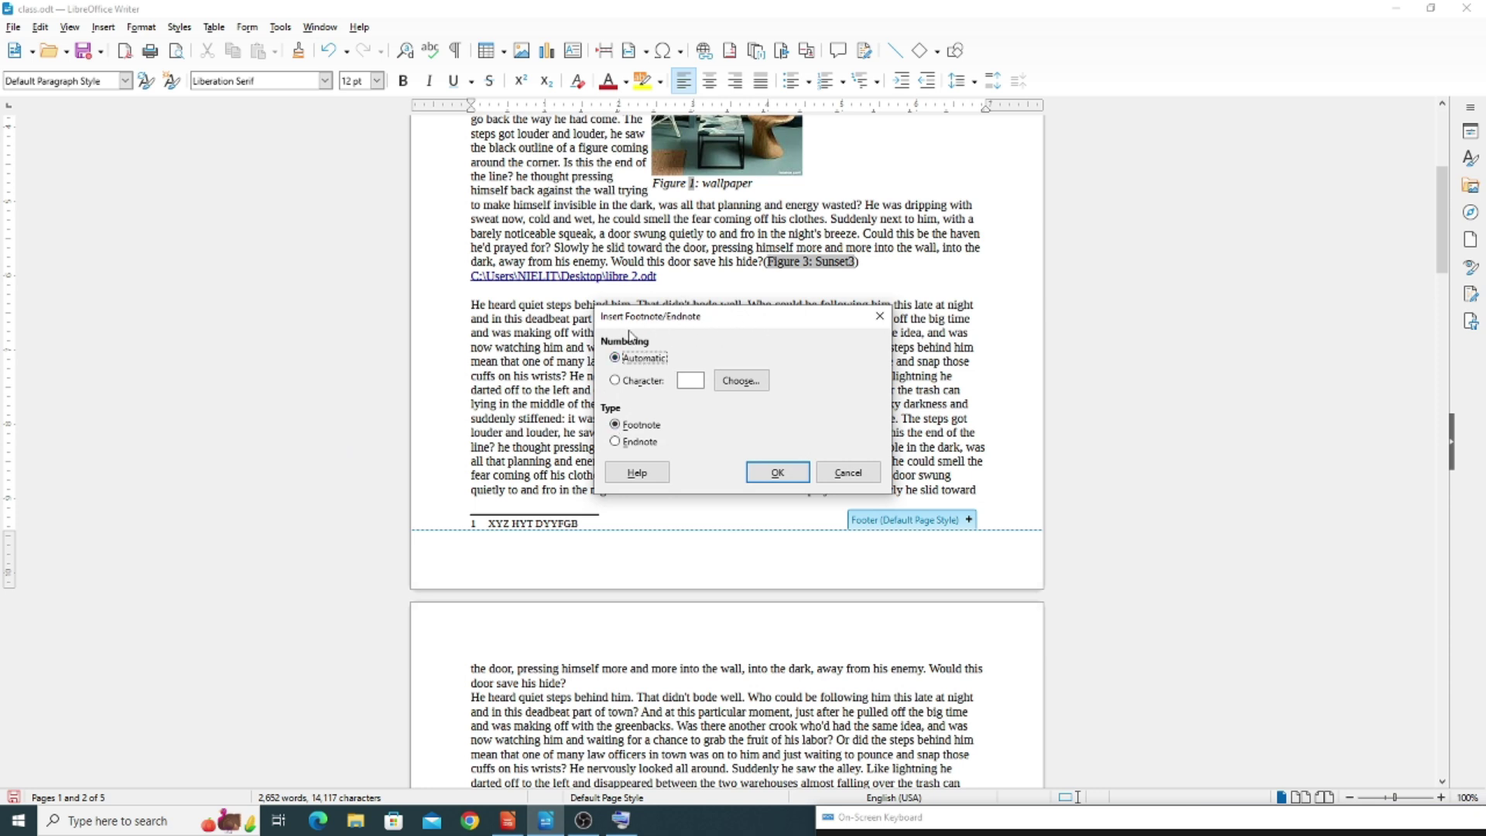
{"action": "left_click", "coordinate": [880, 315]}
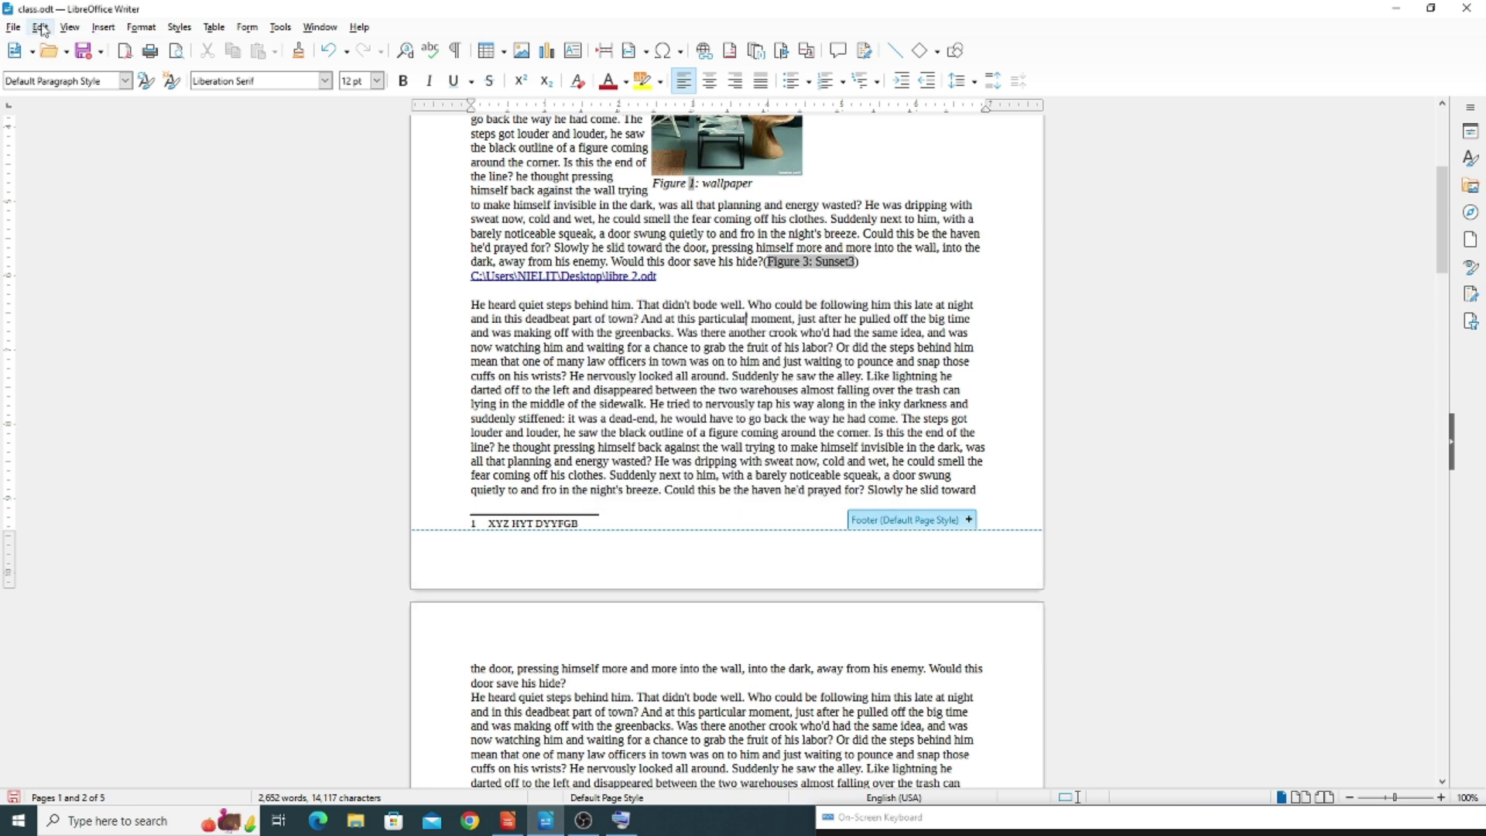
Step: Insert an automatically numbered footnote 2 after 'particular' using the Footnote or Endnote options
{"action": "left_click", "coordinate": [103, 28]}
{"action": "mouse_move", "coordinate": [147, 406]}
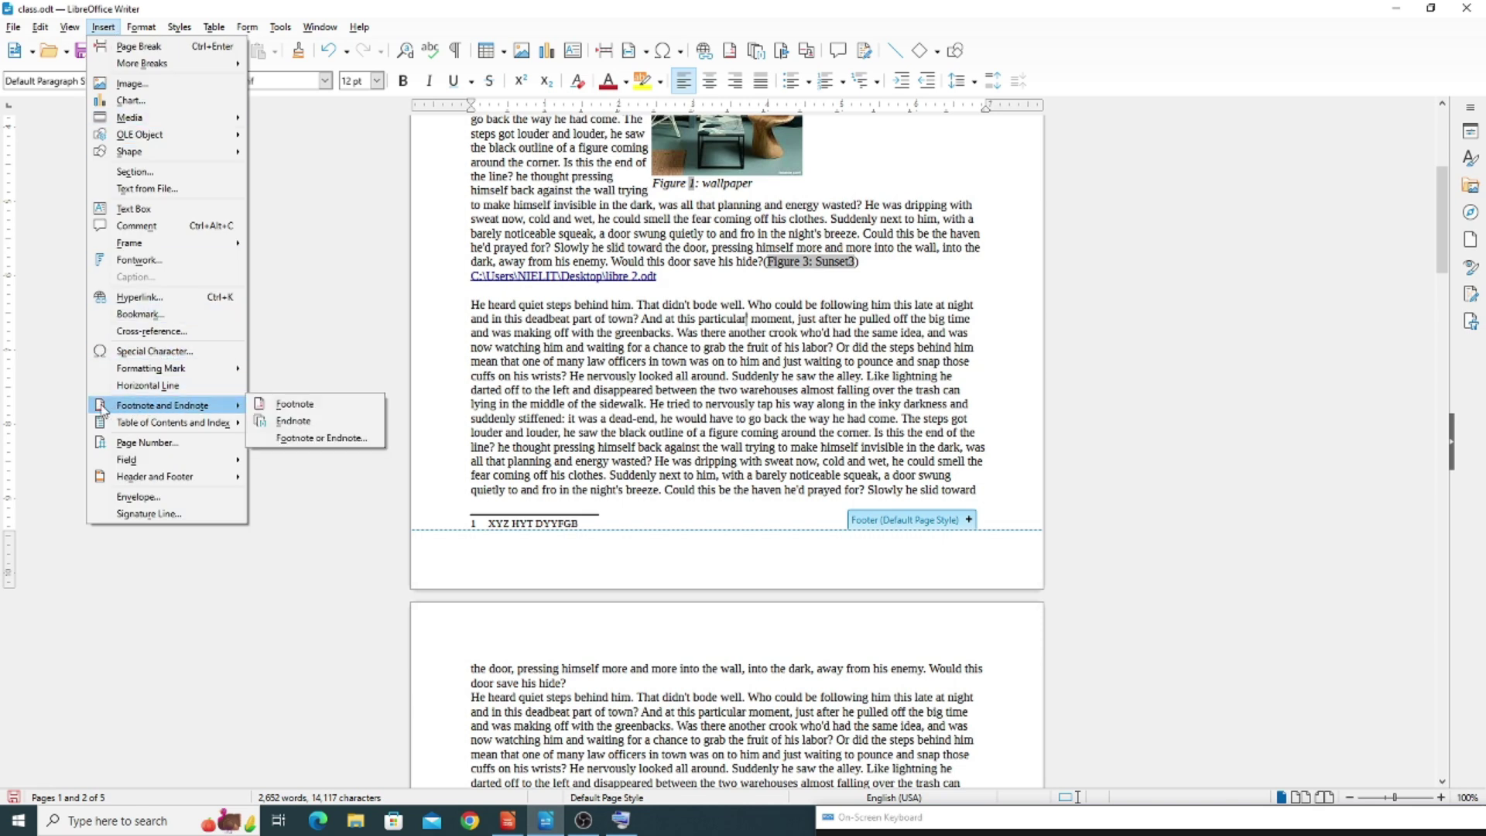
{"action": "left_click", "coordinate": [295, 439]}
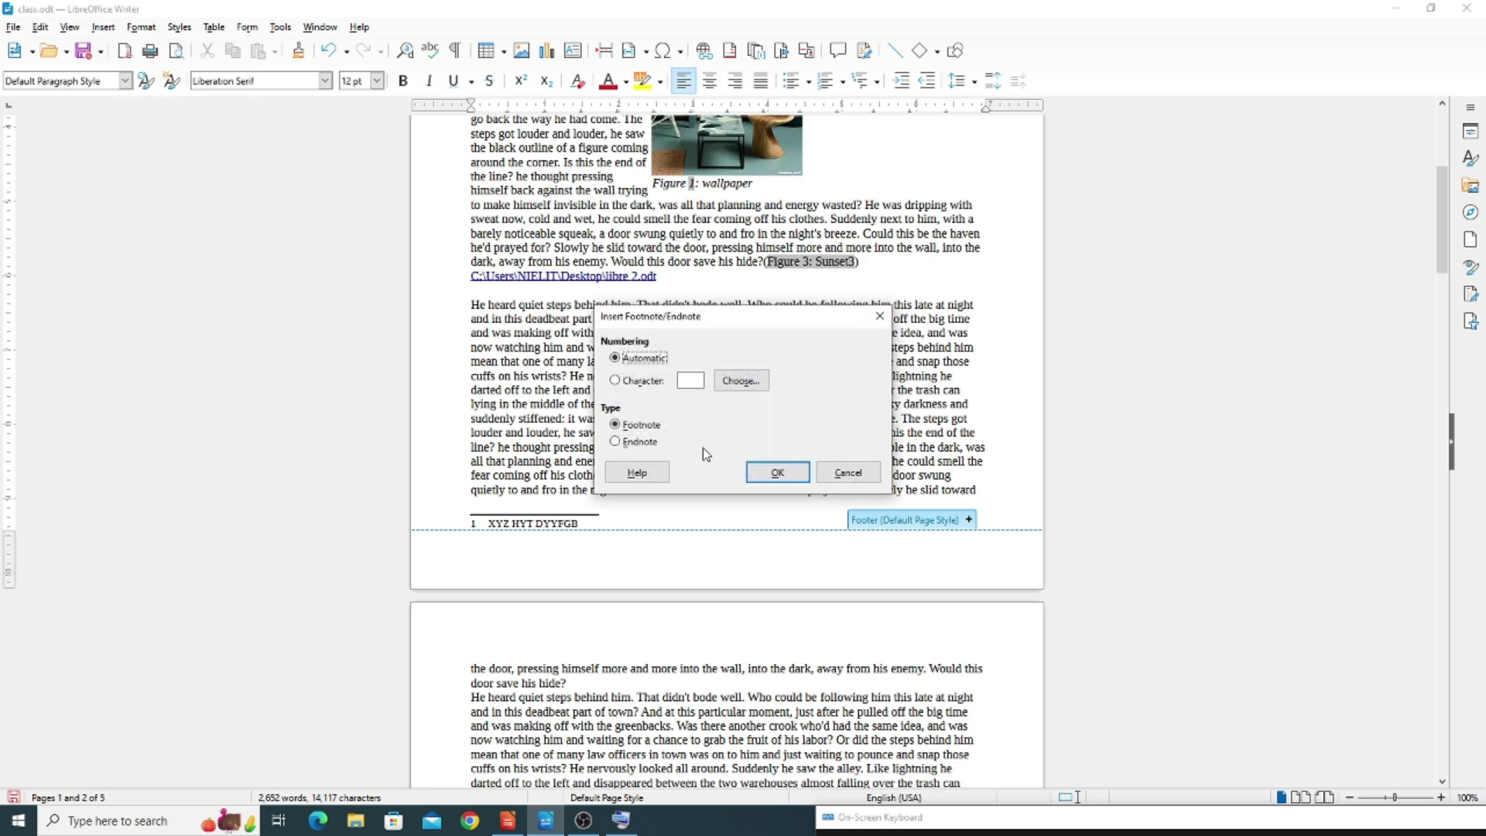
{"action": "left_click", "coordinate": [777, 472]}
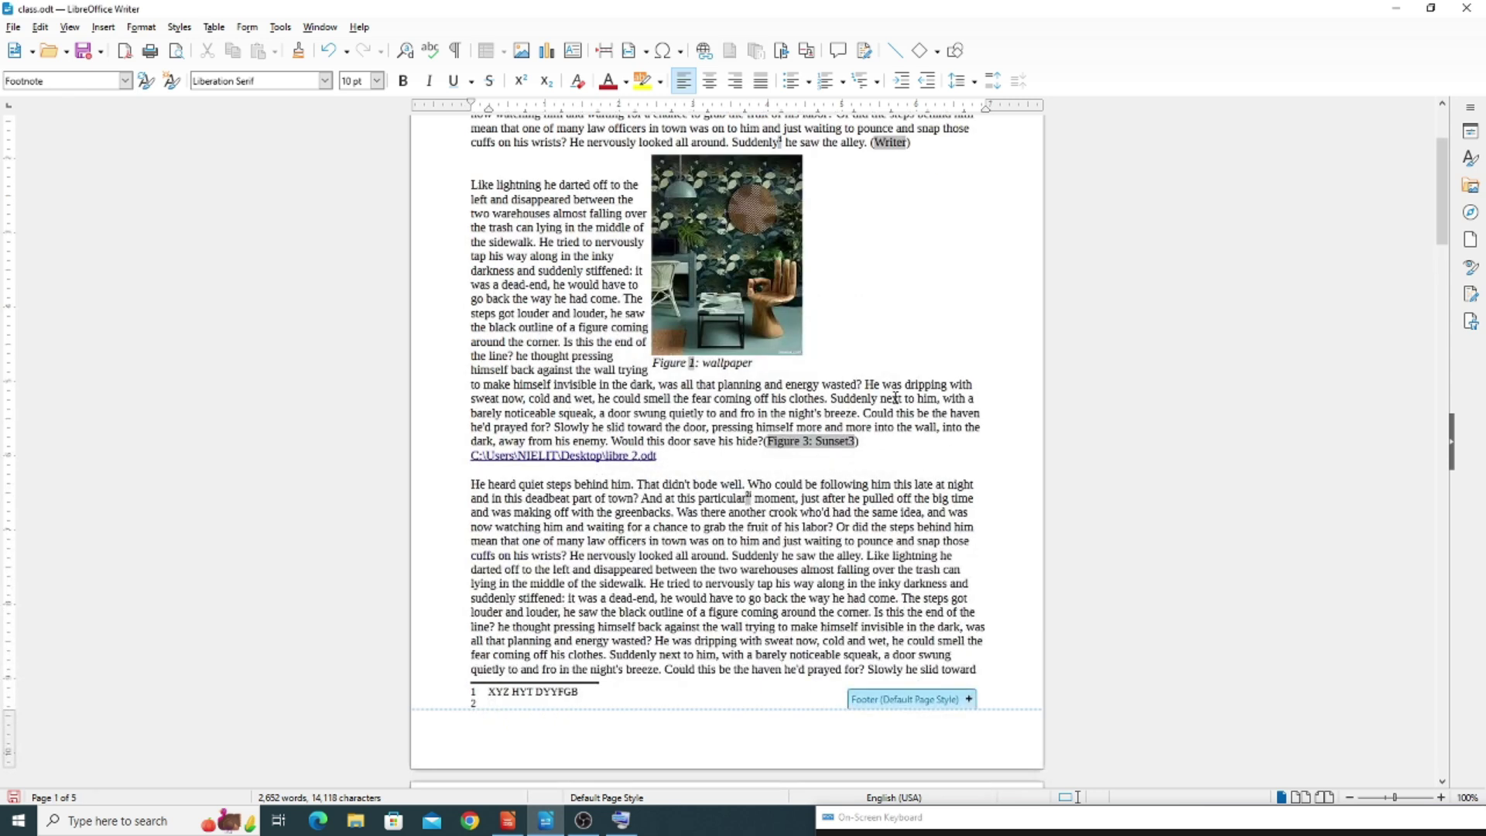
{"action": "left_click", "coordinate": [103, 27]}
{"action": "mouse_move", "coordinate": [211, 405]}
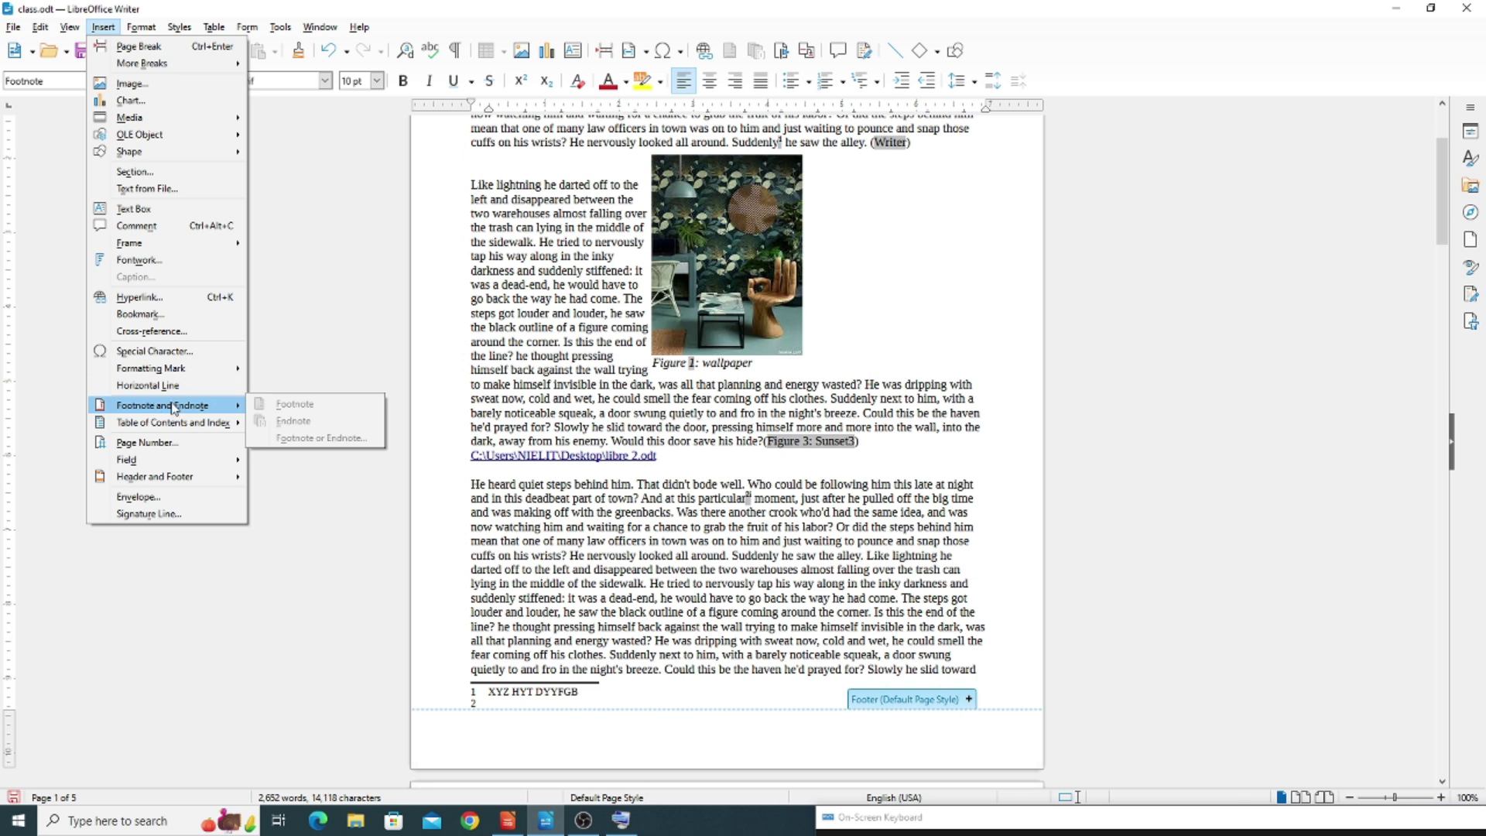